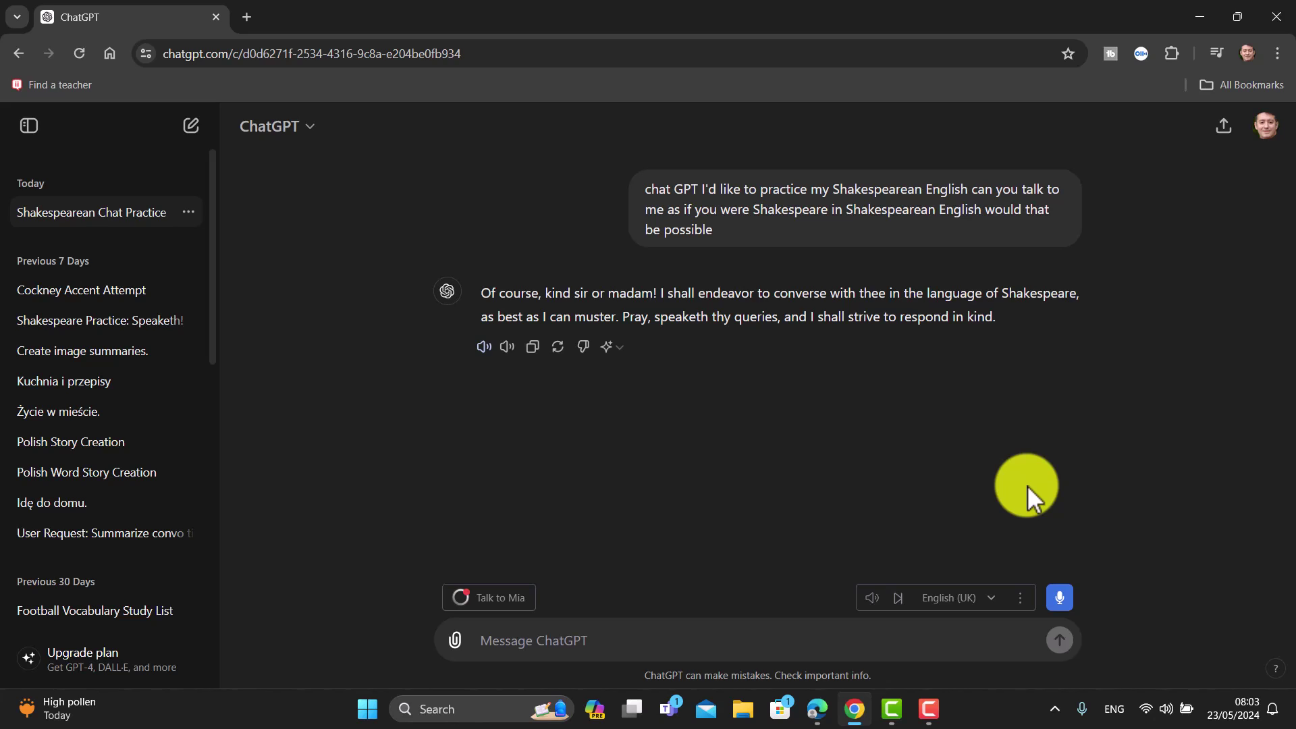
Start voice dictation of a request to co-write a B2-level story, one sentence at a time.
{"action": "left_click", "coordinate": [1060, 598]}
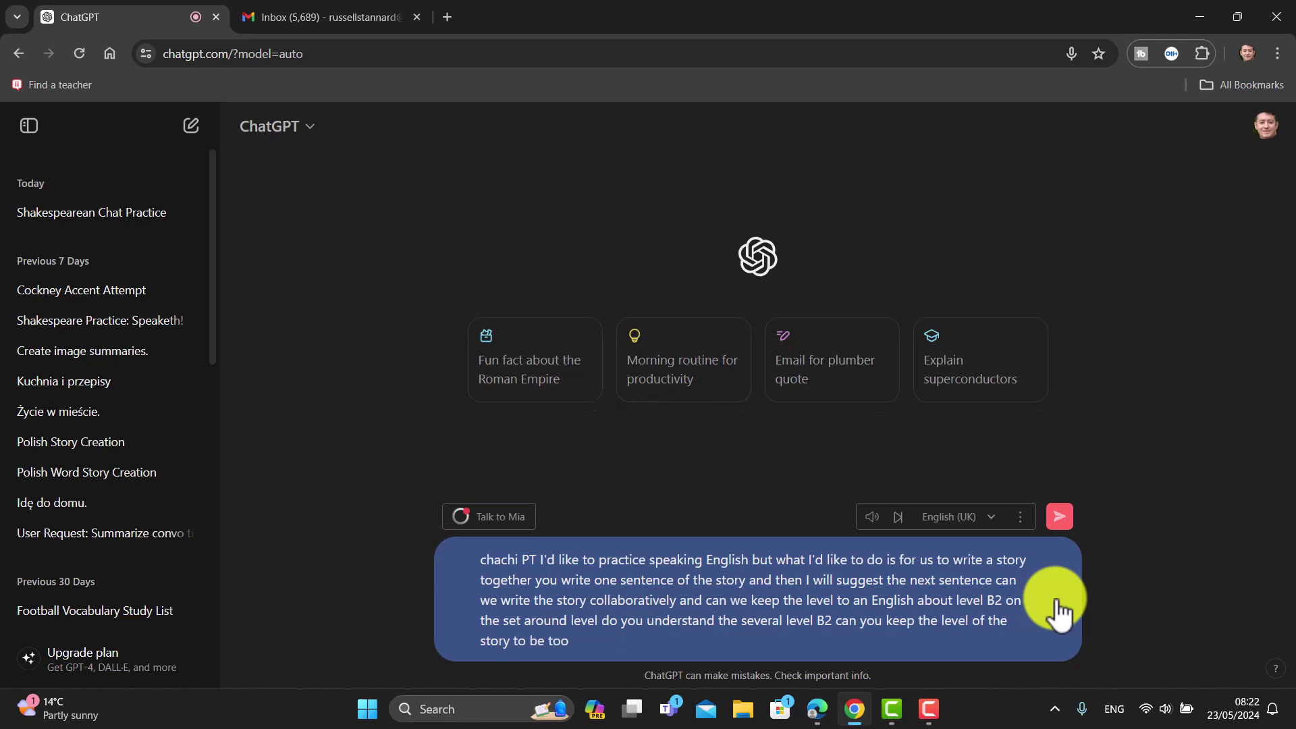
Send the dictated B2 story request, then dictate and send the next sentence about Lily.
{"action": "key", "text": "Return"}
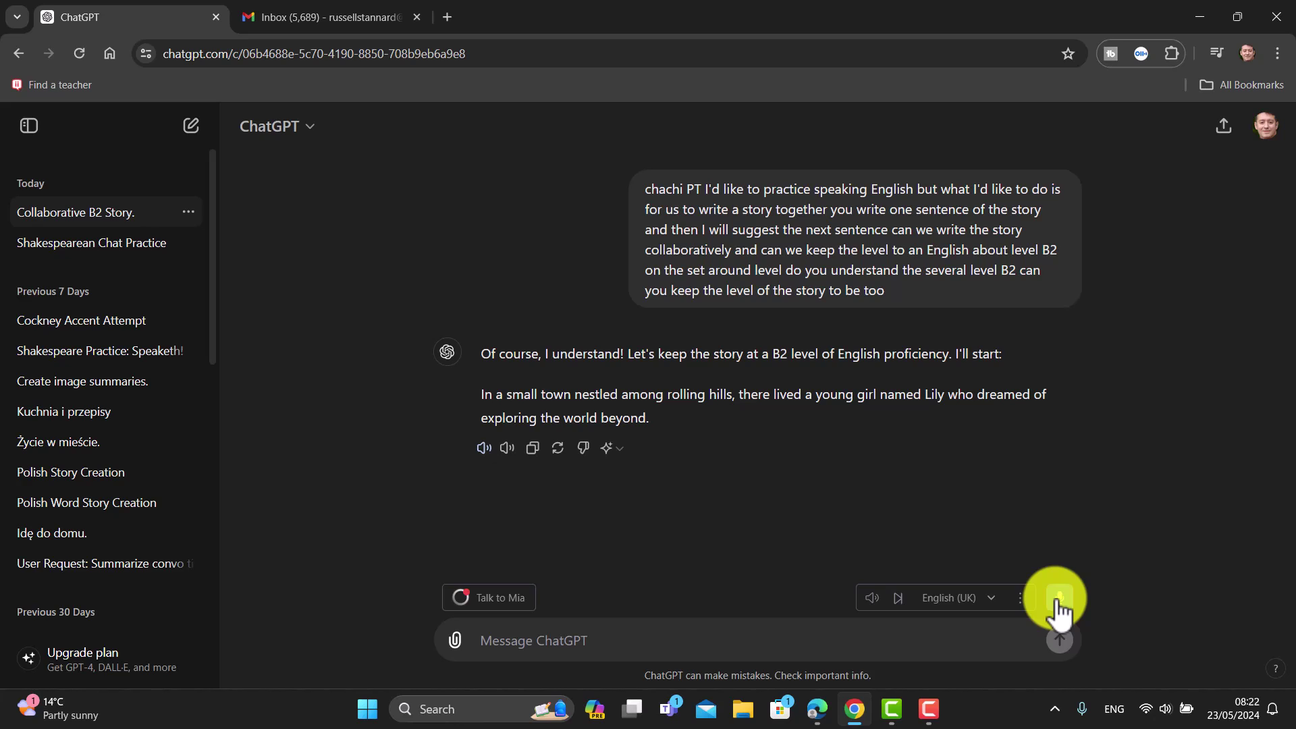
{"action": "left_click", "coordinate": [1059, 600]}
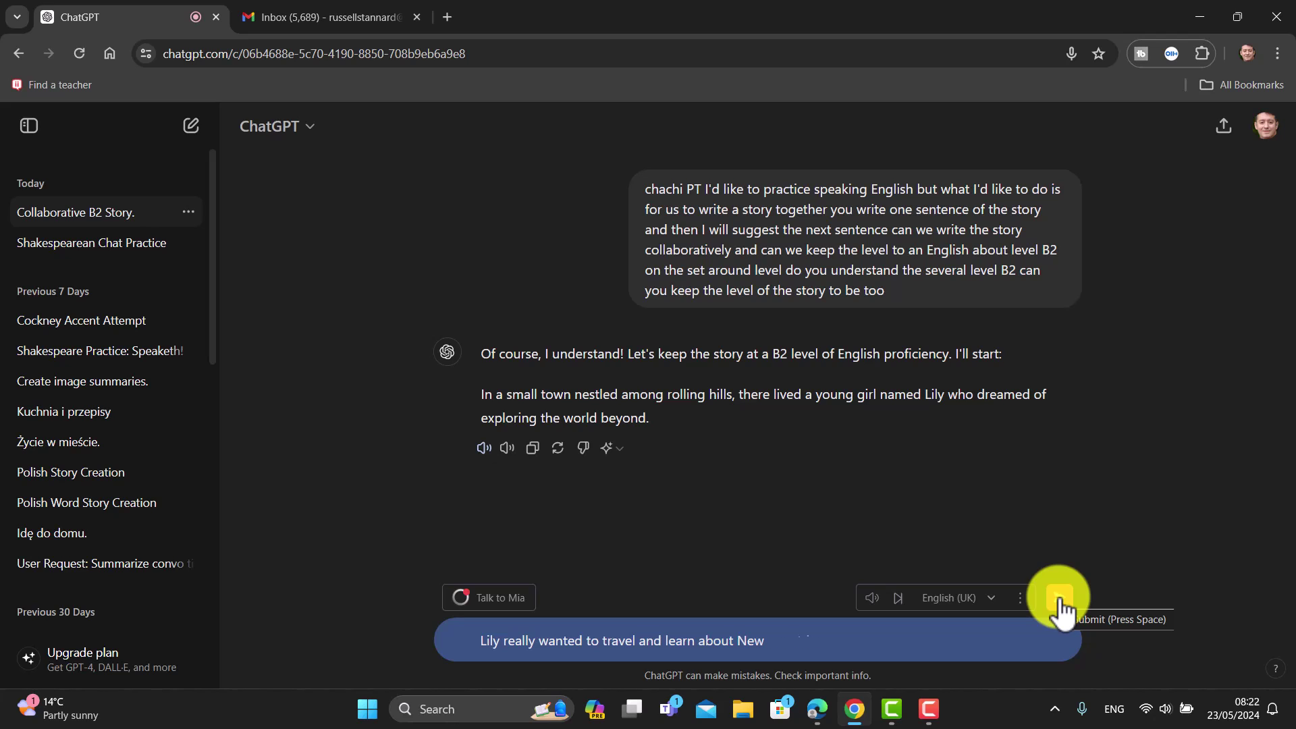
{"action": "left_click", "coordinate": [1059, 603]}
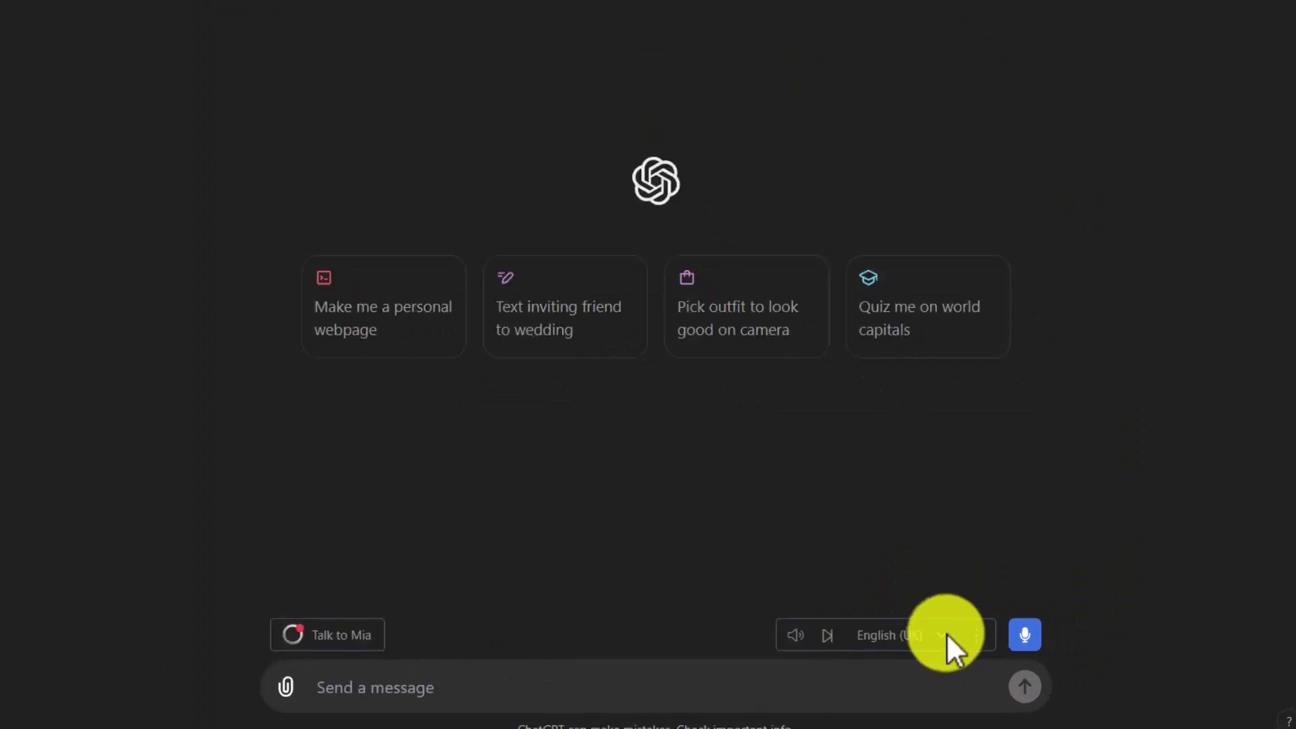
{"action": "left_click", "coordinate": [942, 635]}
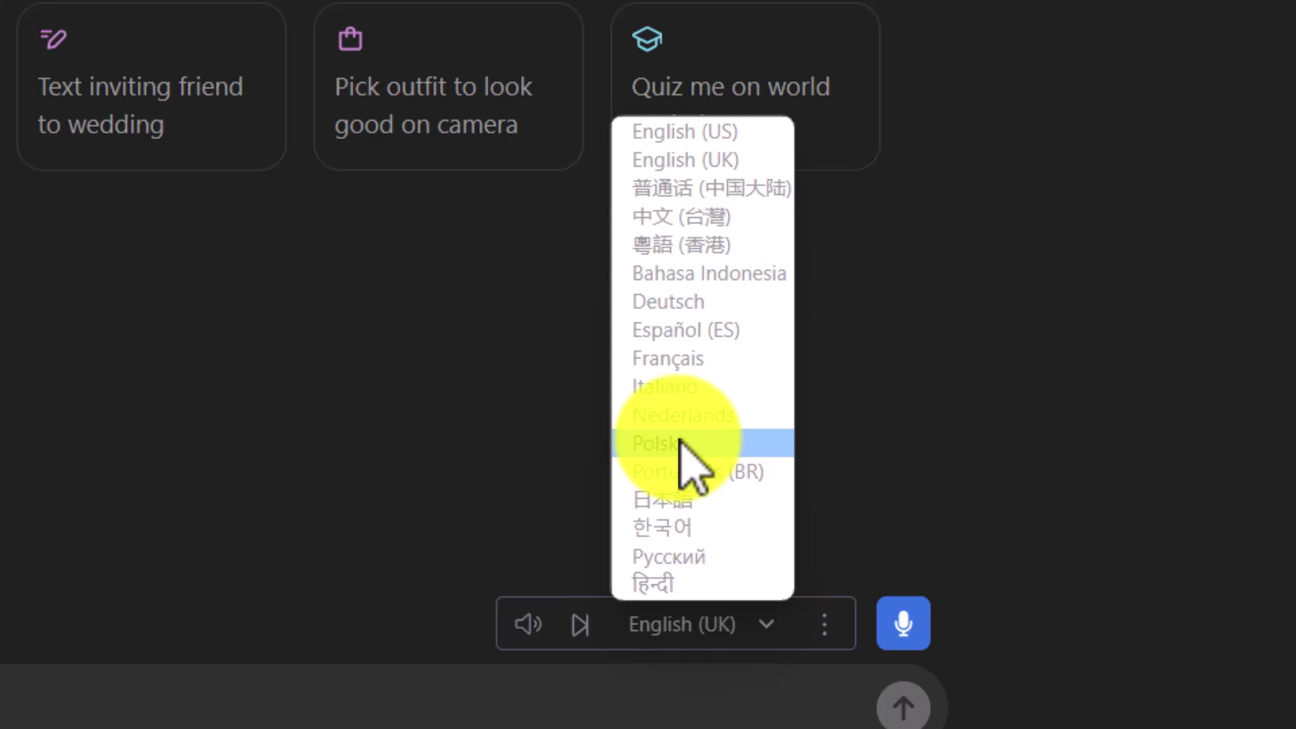
{"action": "key", "text": "Escape"}
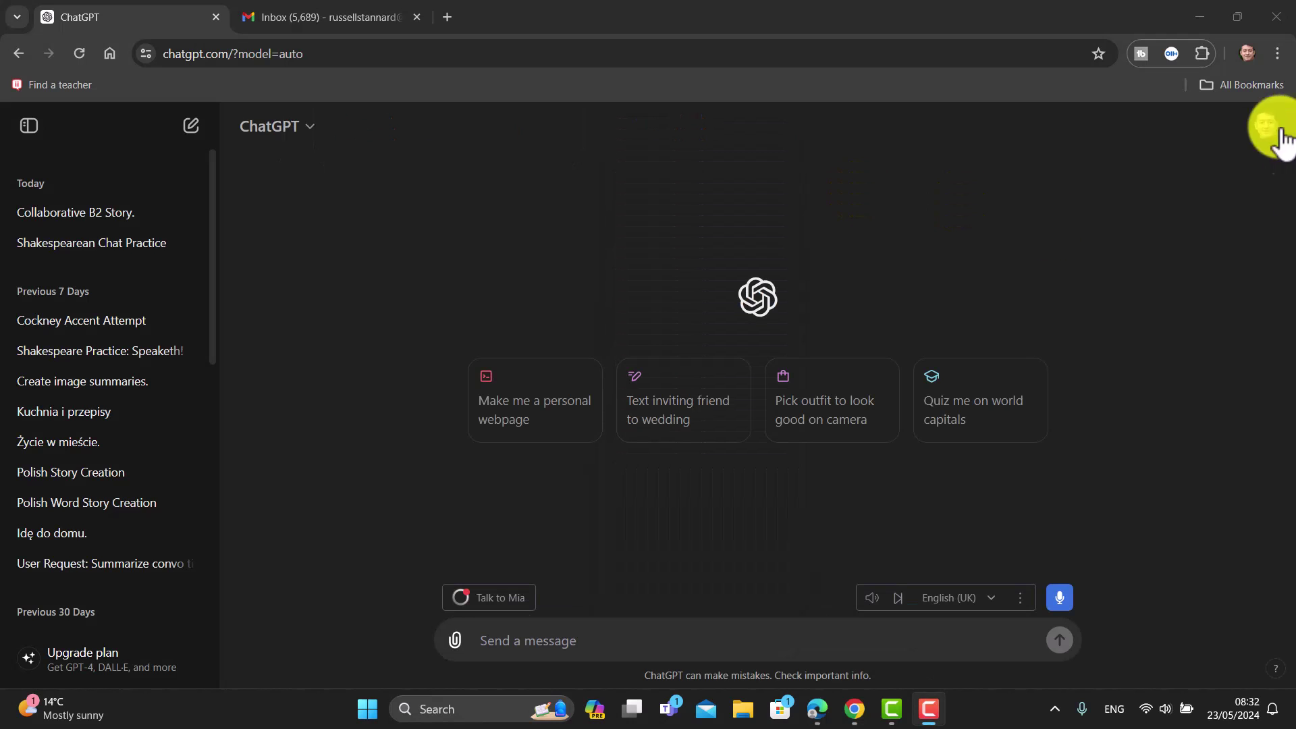
Remove the Voice Control for ChatGPT x Mia AI extension from Chrome's installed extensions.
{"action": "left_click", "coordinate": [1278, 53]}
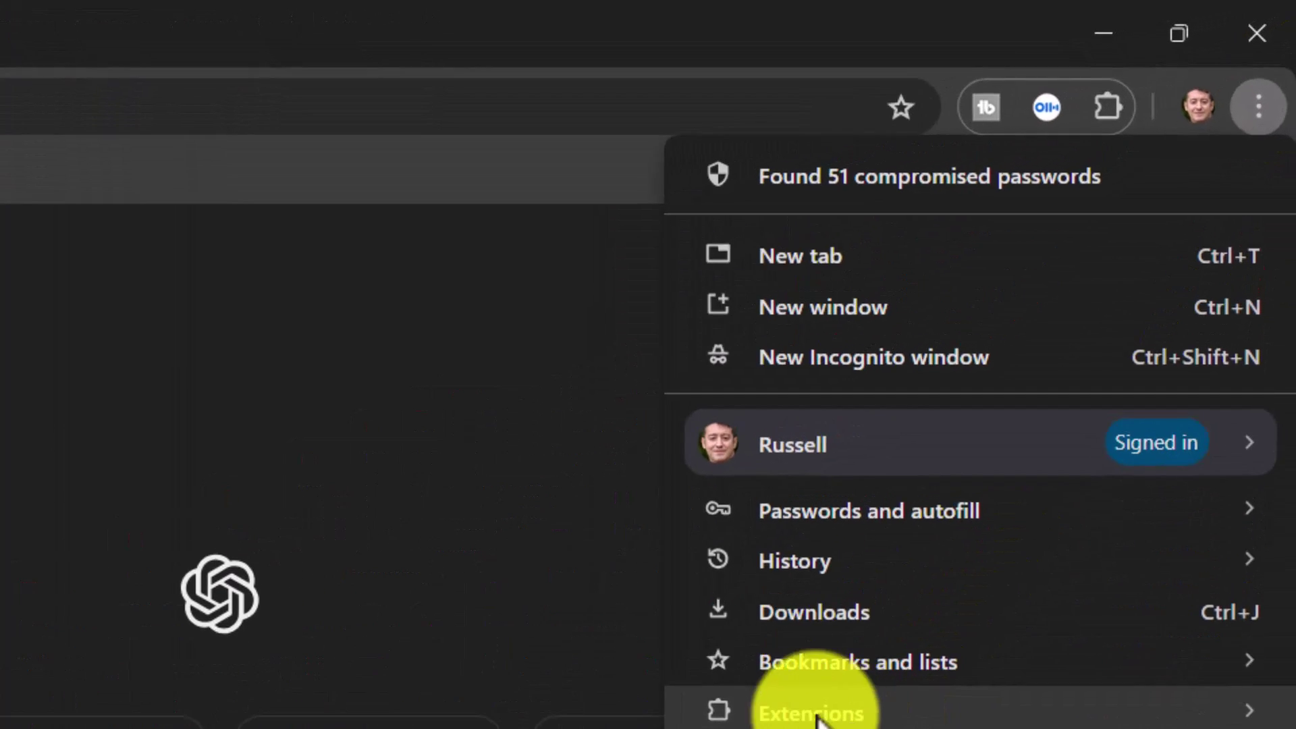
{"action": "mouse_move", "coordinate": [1057, 359]}
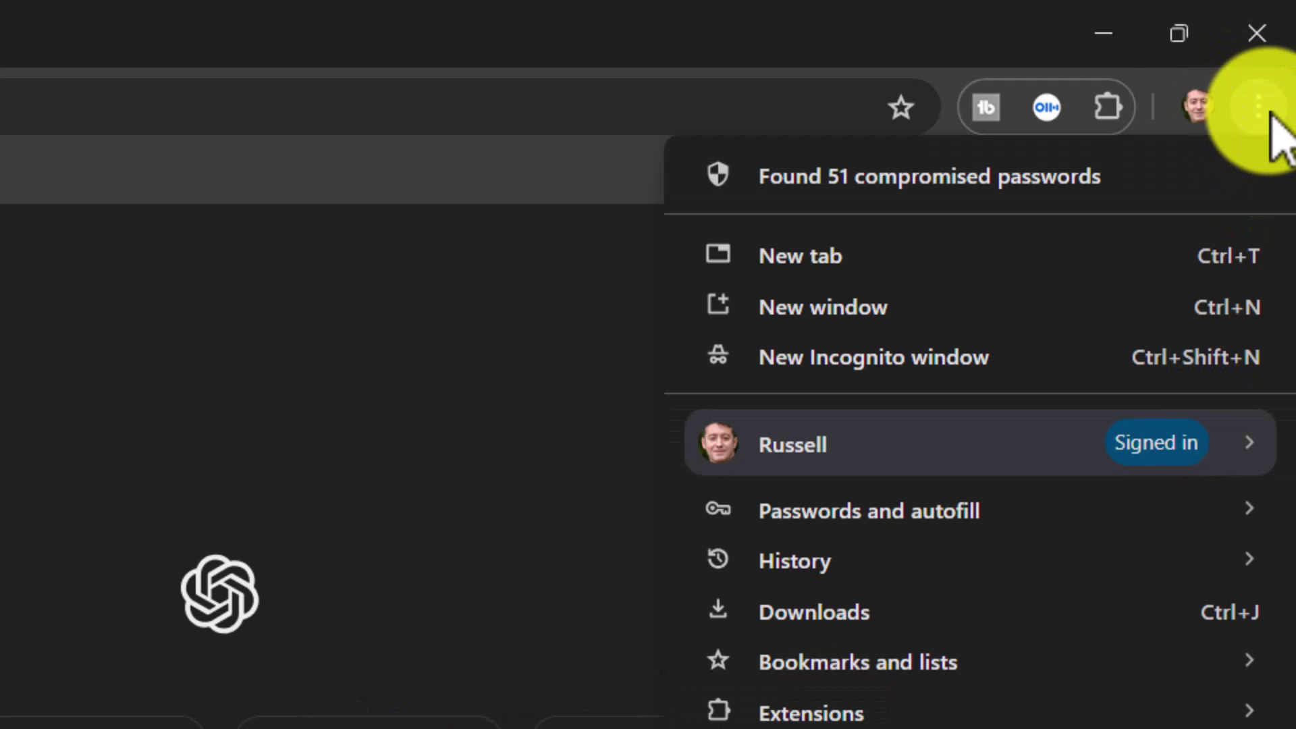
{"action": "mouse_move", "coordinate": [805, 709]}
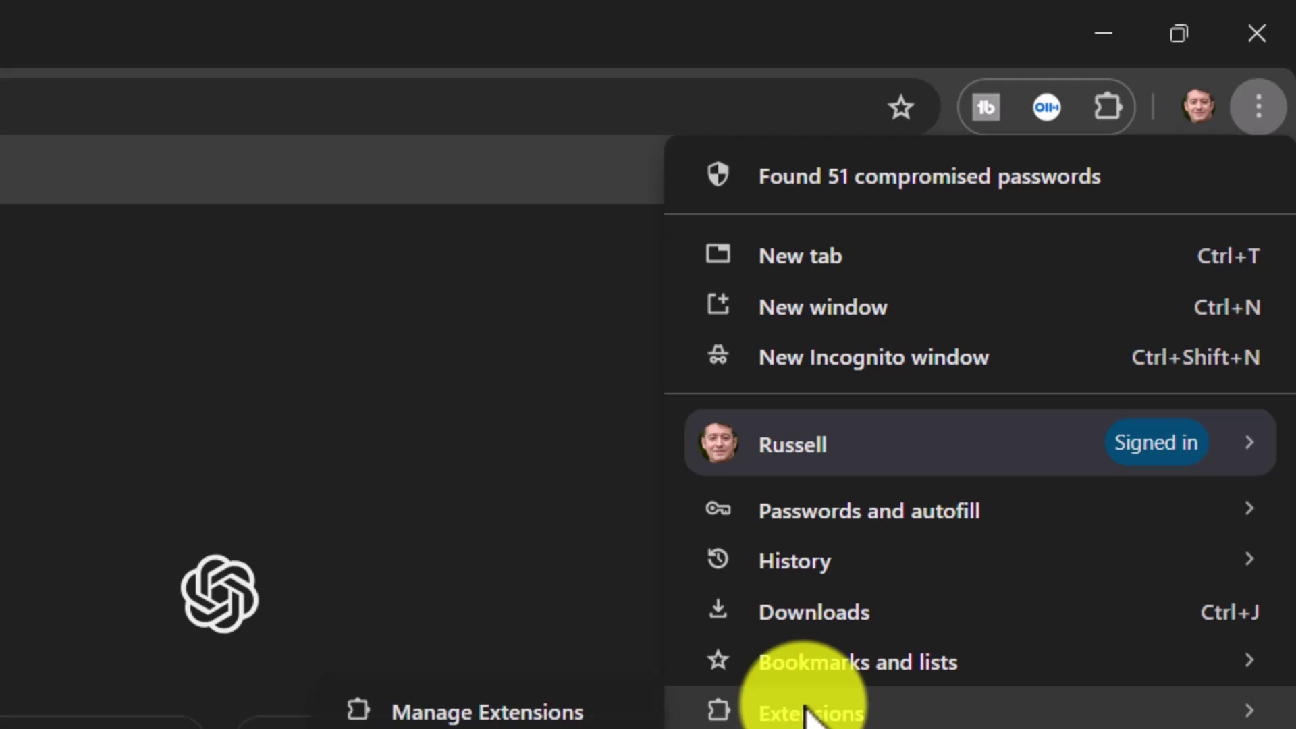
{"action": "left_click", "coordinate": [486, 711]}
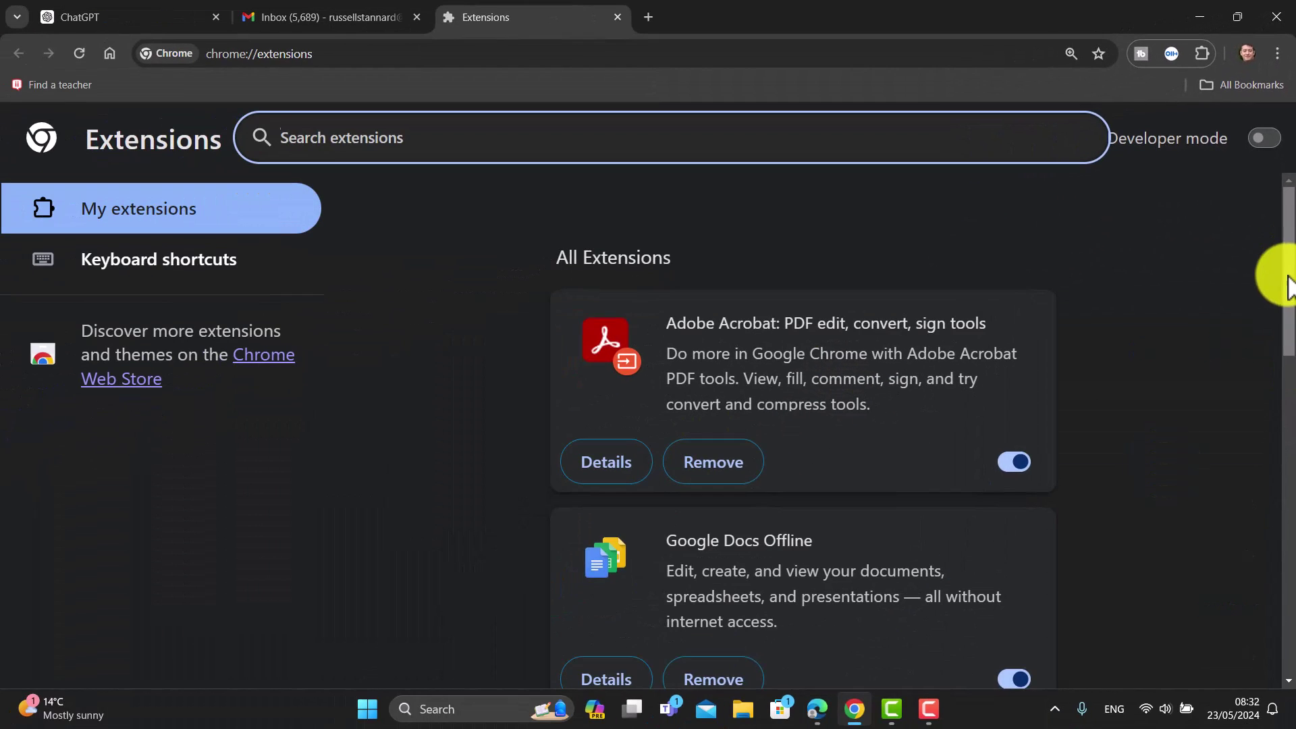
{"action": "left_click_drag", "start_coordinate": [1290, 283], "coordinate": [1289, 597]}
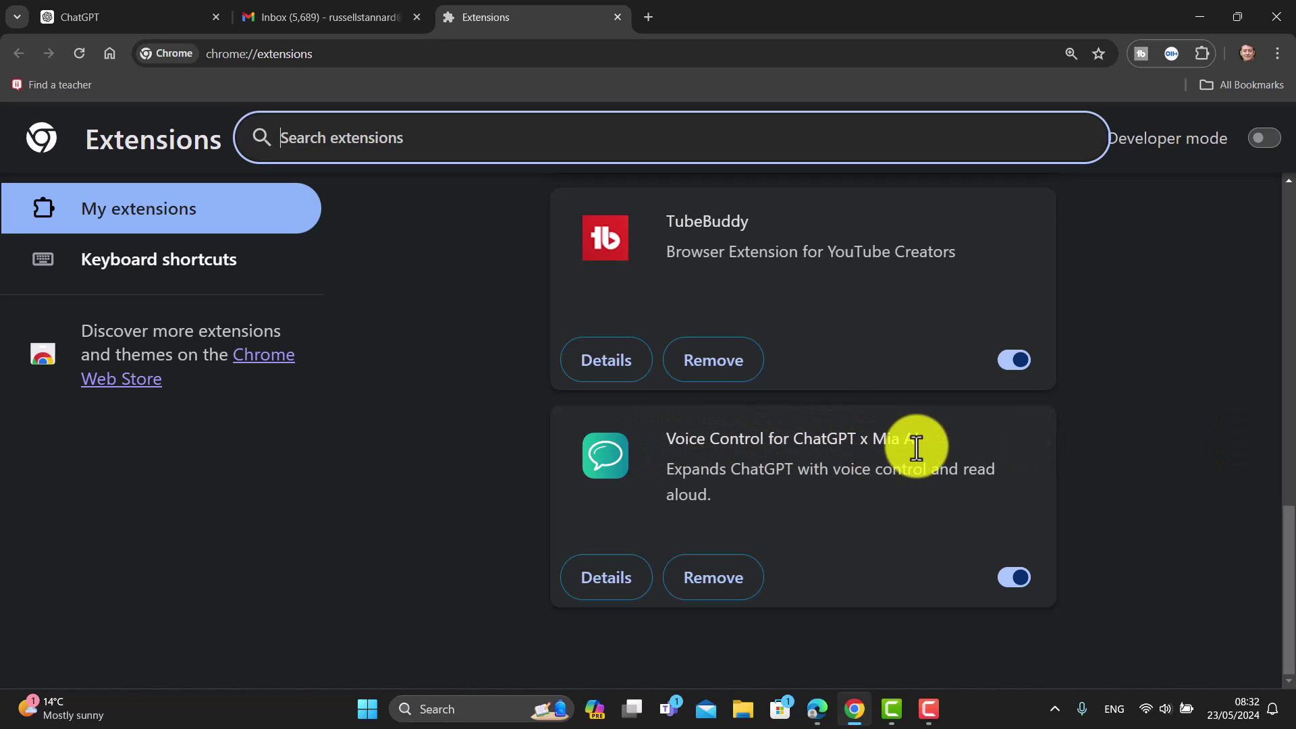
{"action": "left_click", "coordinate": [717, 584]}
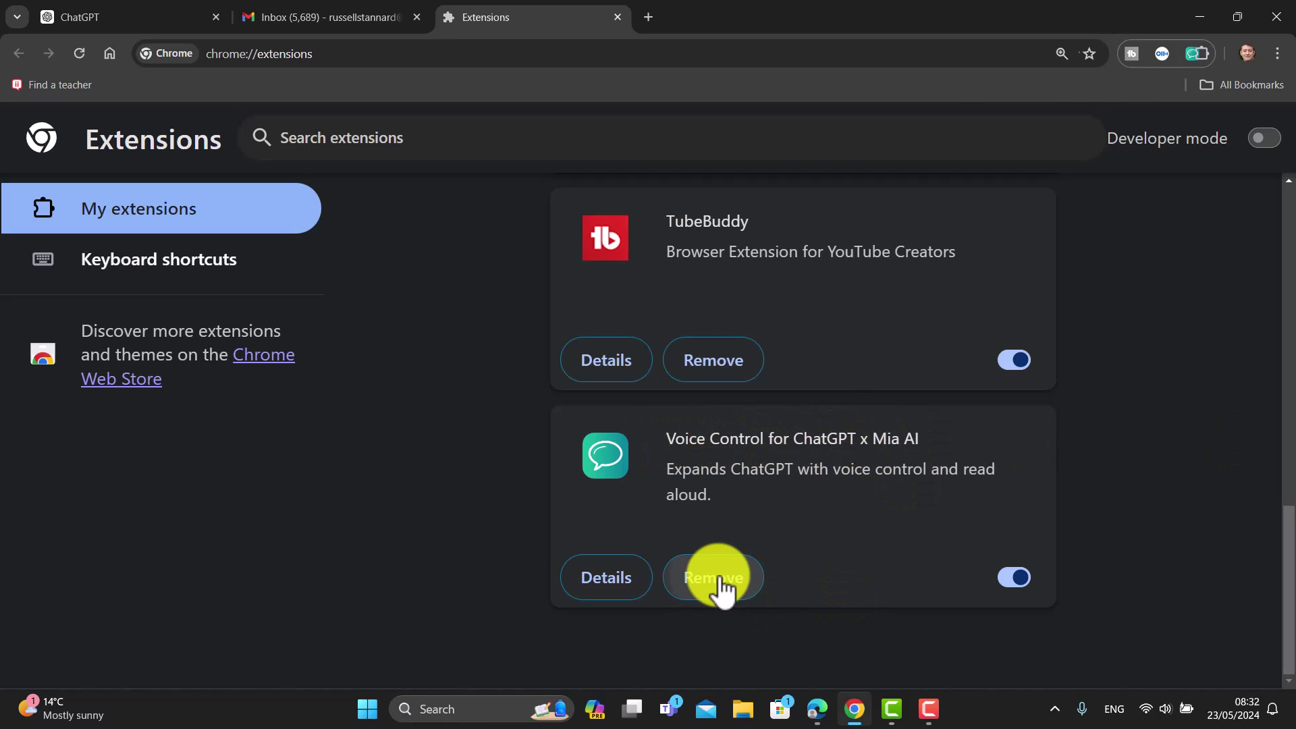
{"action": "left_click", "coordinate": [1056, 210]}
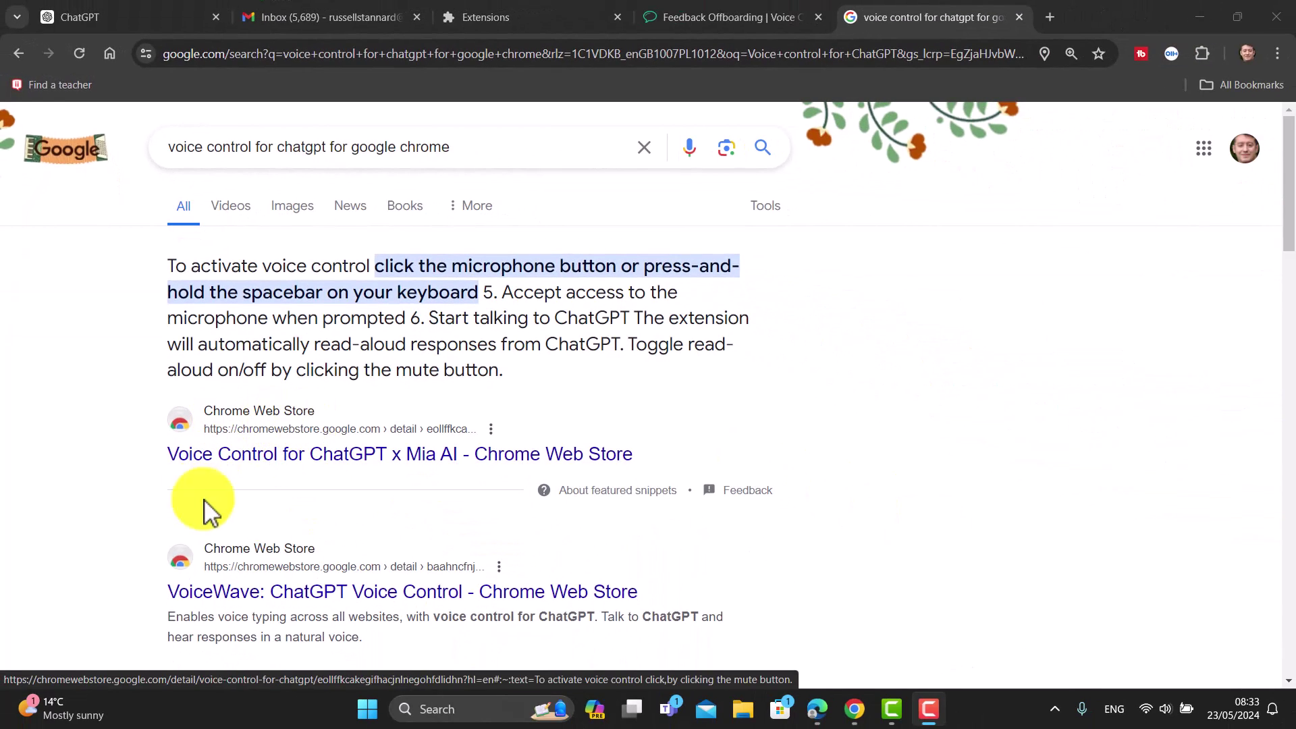
Open the Voice Control for ChatGPT x Mia AI store page and choose Add to Chrome.
{"action": "left_click", "coordinate": [347, 463]}
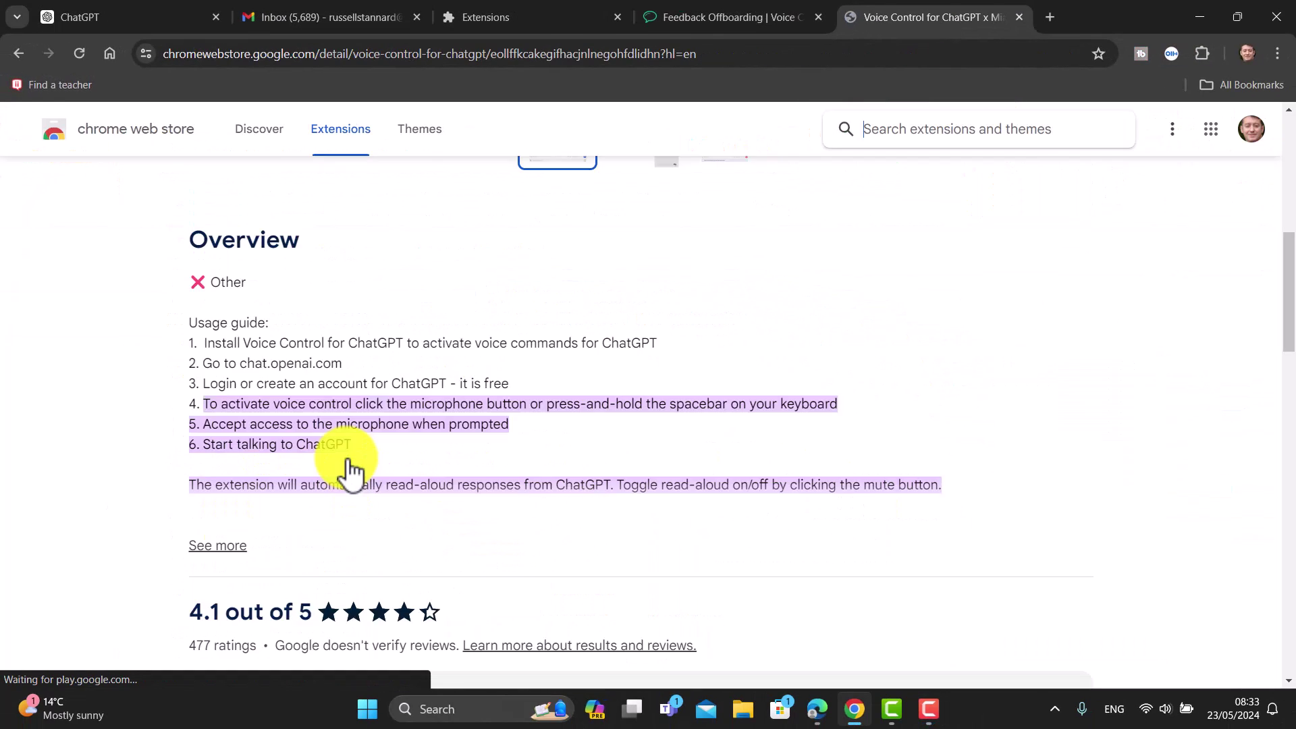
{"action": "left_click_drag", "start_coordinate": [1290, 290], "coordinate": [1291, 155]}
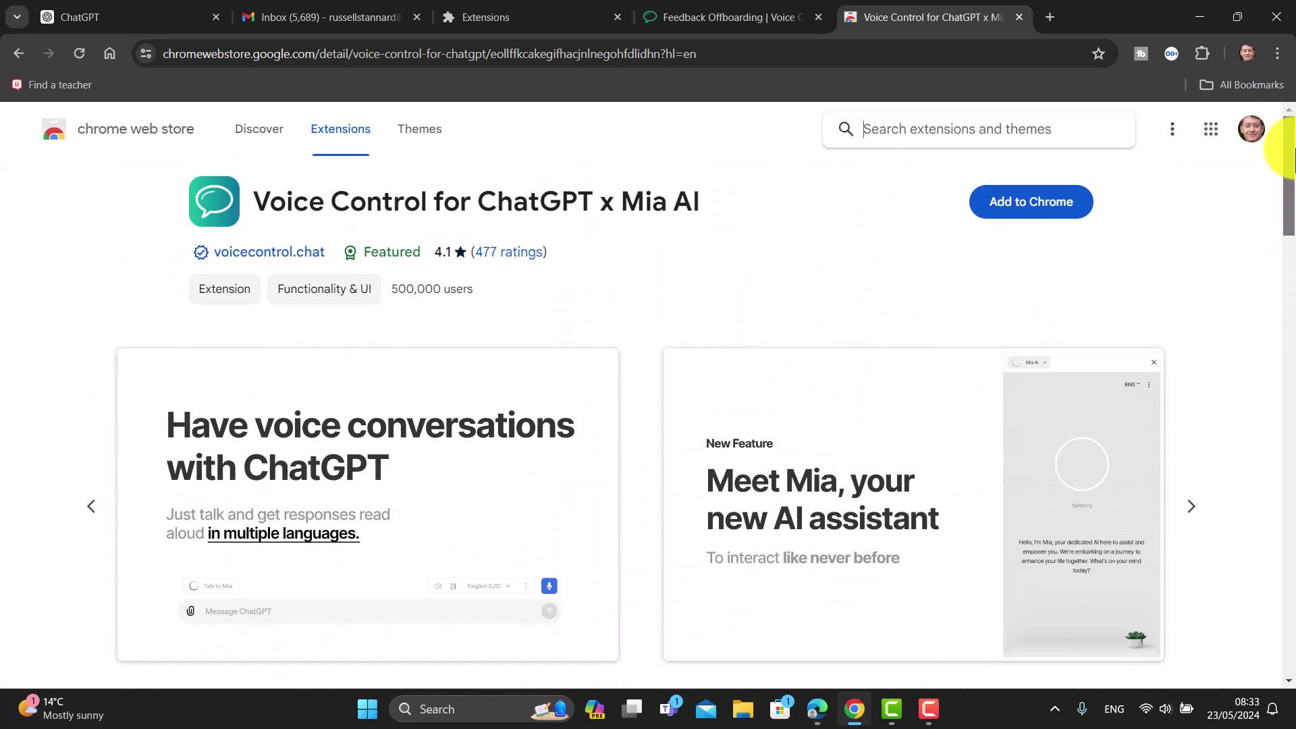
{"action": "left_click", "coordinate": [1019, 218]}
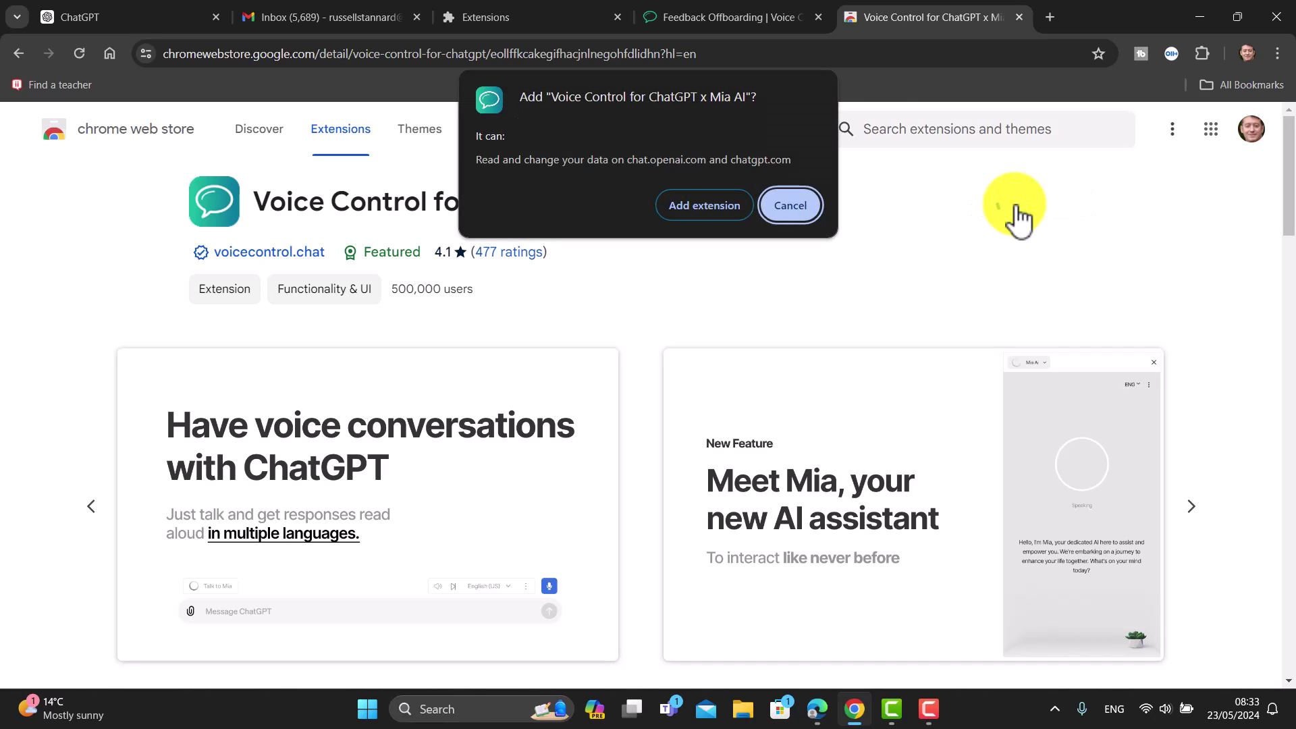
Confirm the extension install, then dismiss the Voice Control welcome and finish its two-step tour.
{"action": "left_click", "coordinate": [706, 205]}
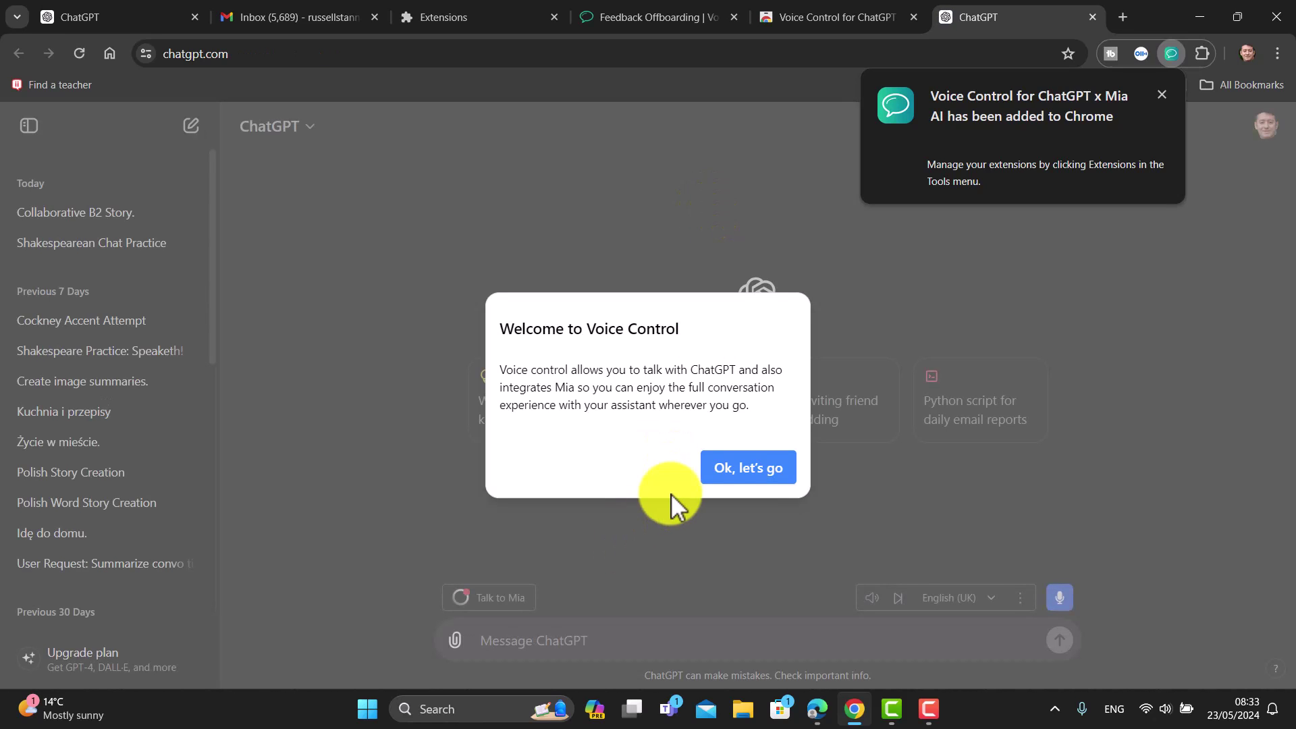
{"action": "left_click", "coordinate": [726, 475]}
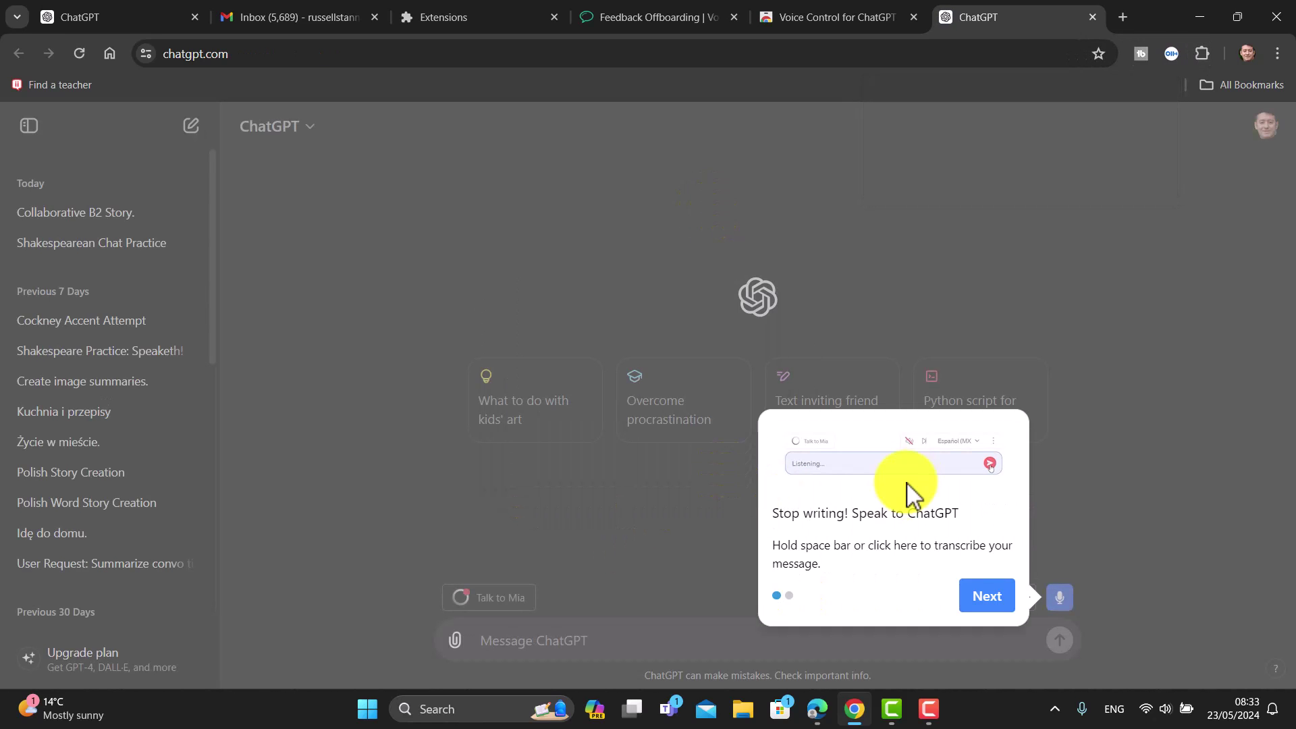
{"action": "left_click", "coordinate": [987, 599]}
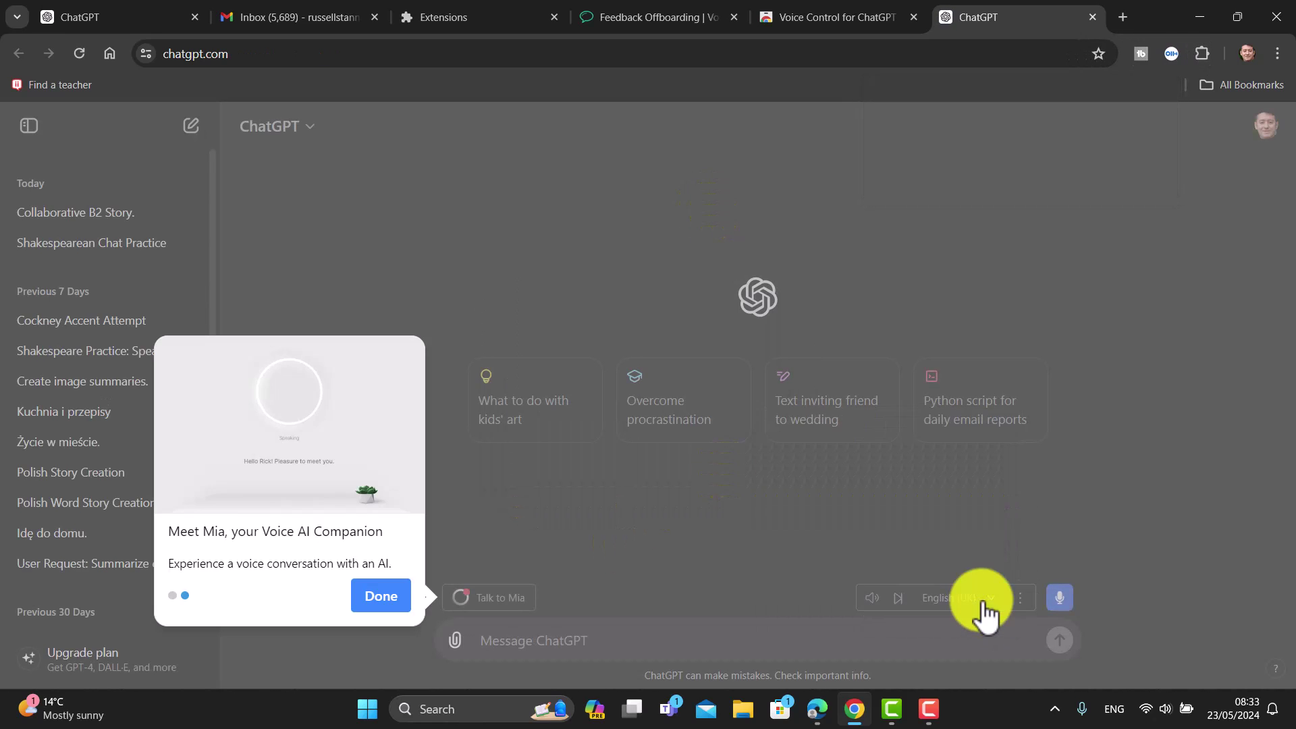
{"action": "left_click", "coordinate": [380, 599]}
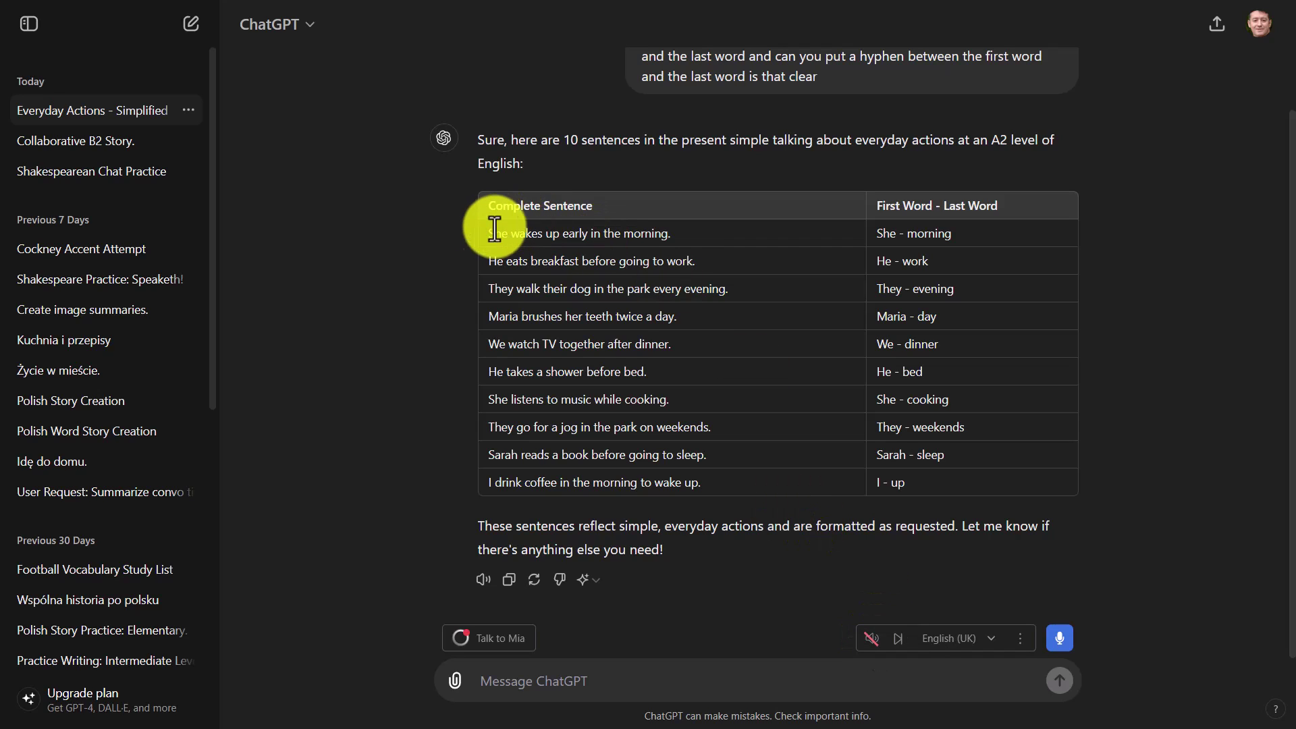
Select the table of ten A2 present-simple sentences and copy it.
{"action": "left_click_drag", "start_coordinate": [490, 232], "coordinate": [943, 357]}
{"action": "key", "text": "ctrl+c"}
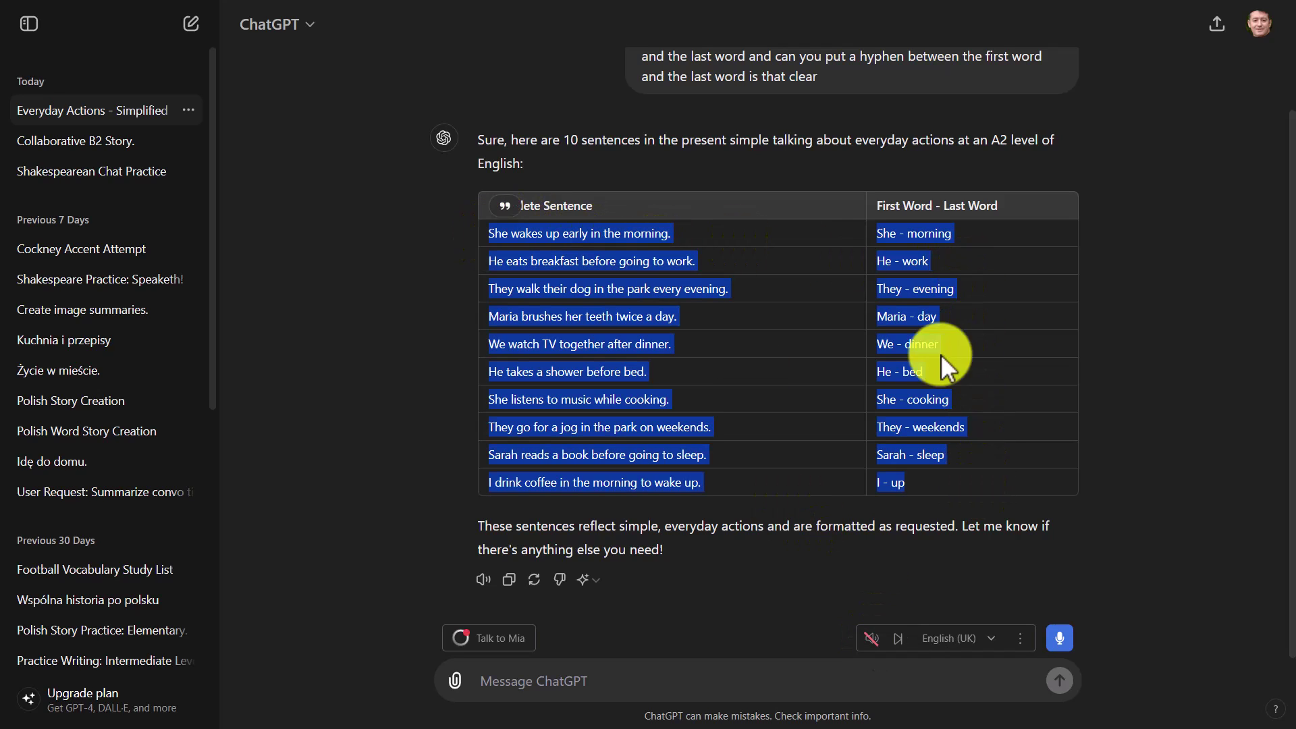
{"action": "right_click", "coordinate": [629, 262]}
{"action": "left_click", "coordinate": [671, 275]}
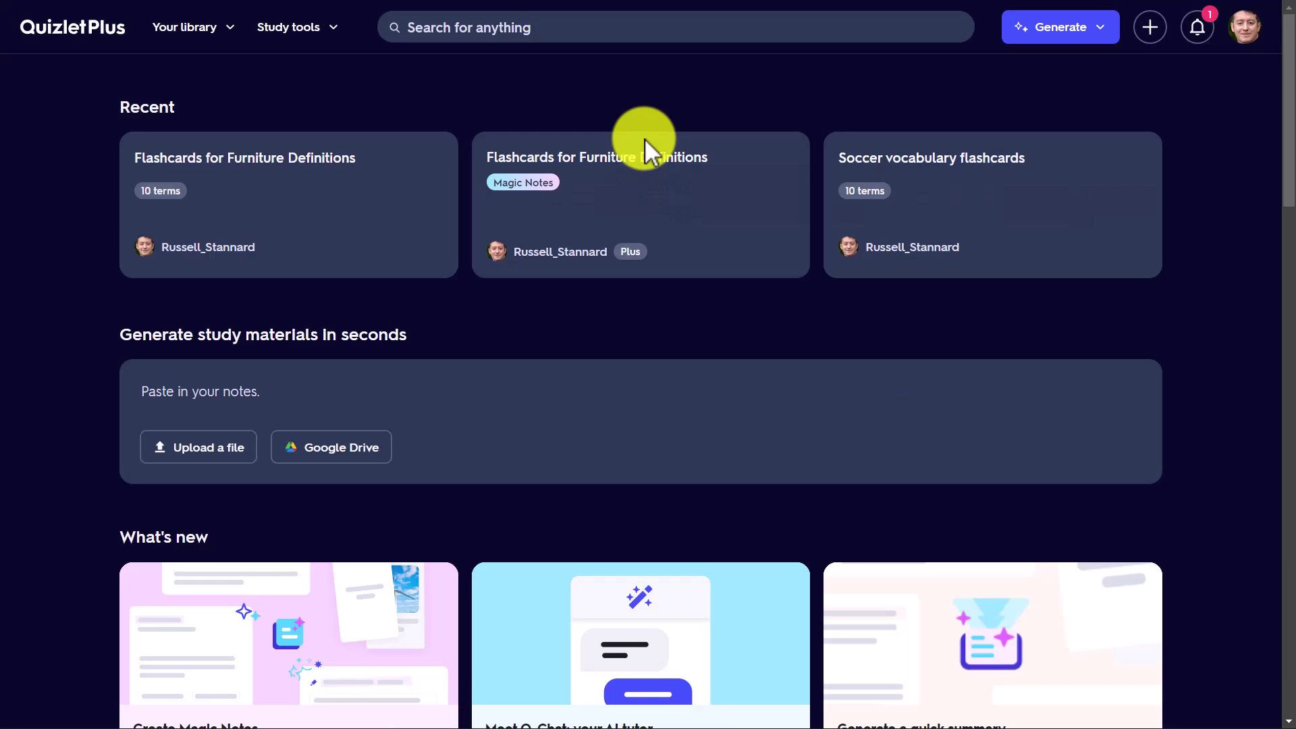
Start a blank flashcard set via Generate > Flashcard set > Create from scratch.
{"action": "left_click", "coordinate": [1105, 40]}
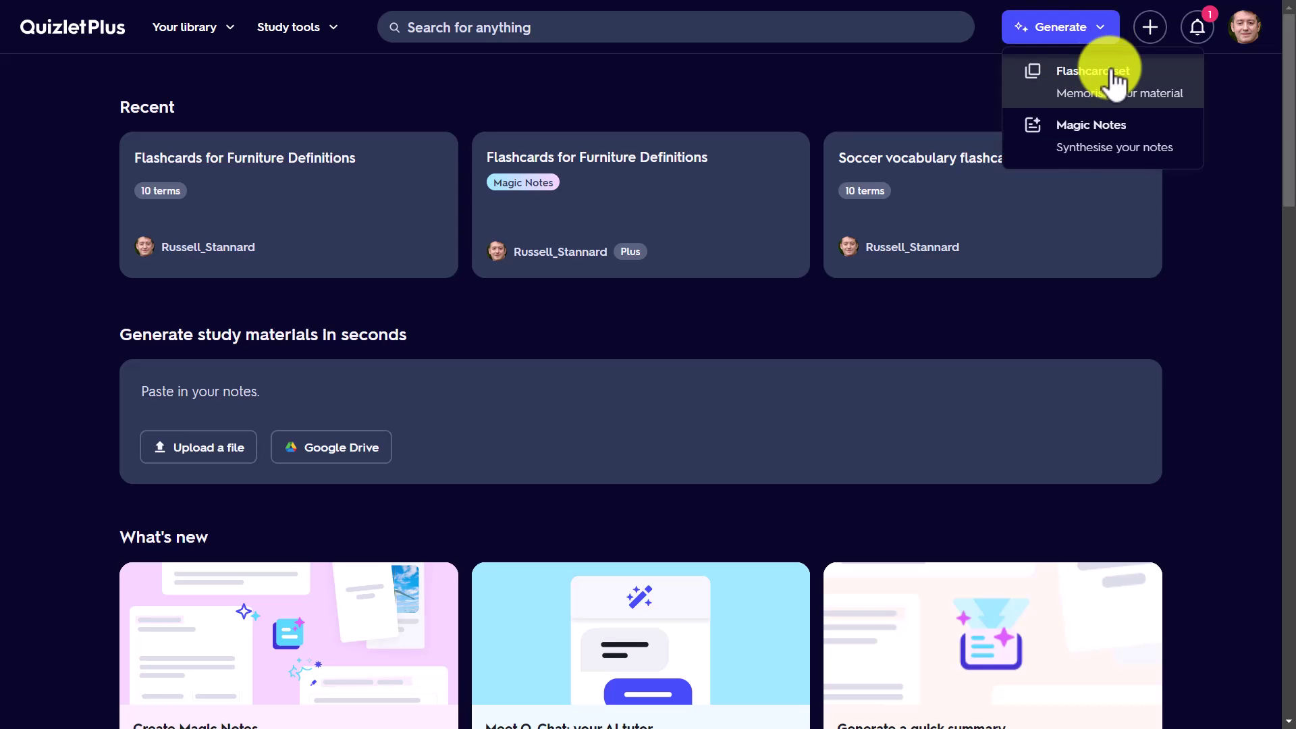
{"action": "left_click", "coordinate": [1111, 76]}
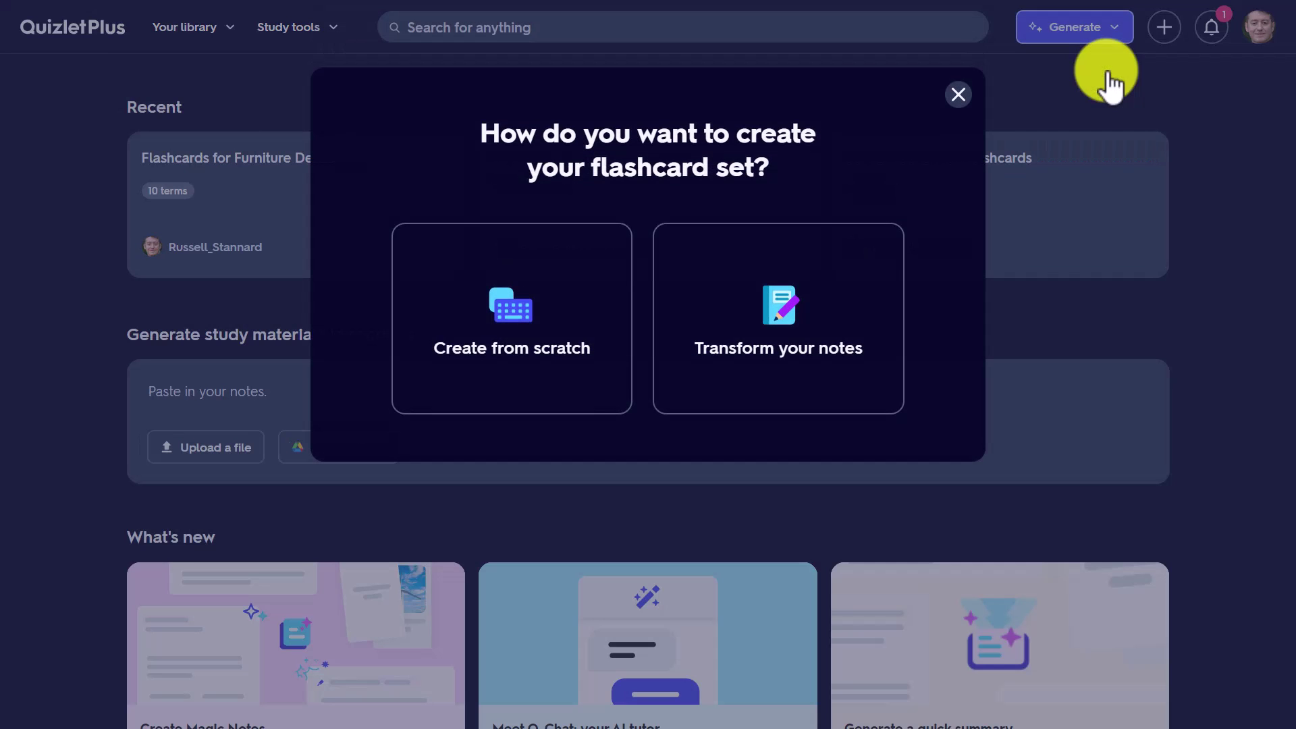
{"action": "left_click", "coordinate": [516, 322]}
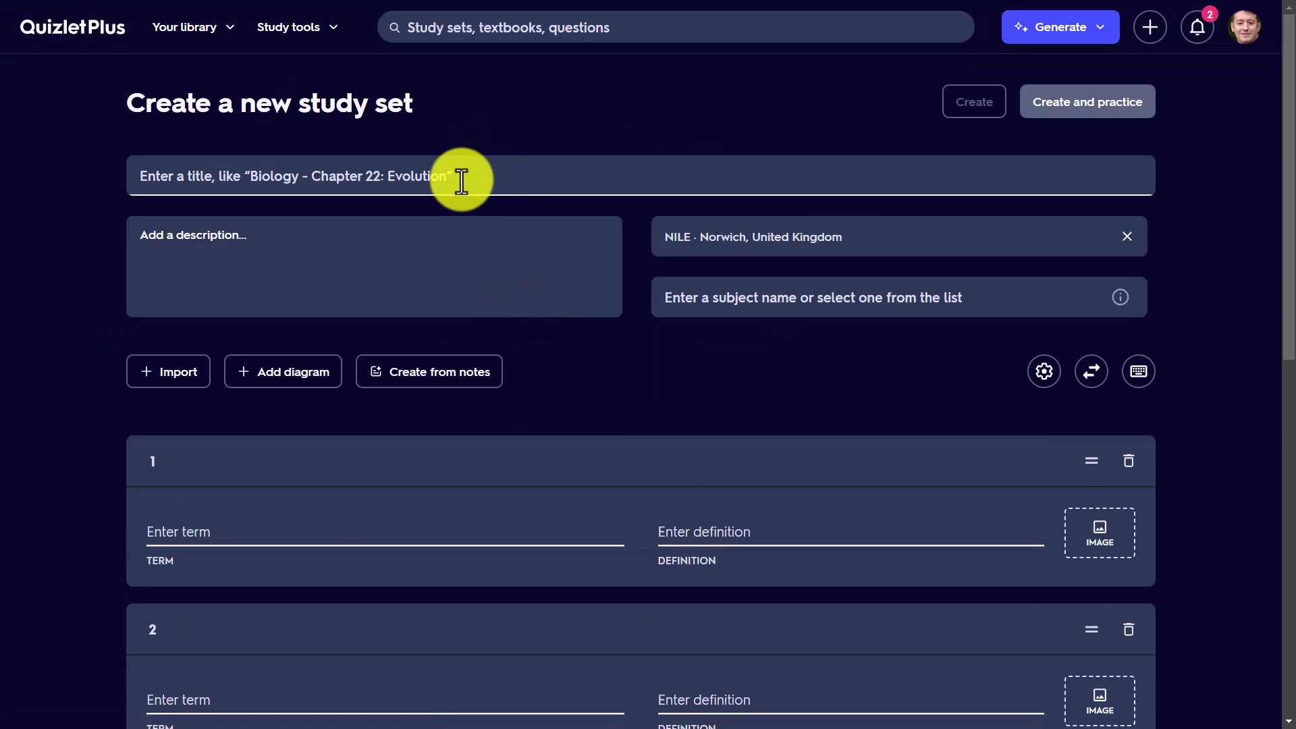
Title the set 'Present simple' and import the pasted ten sentence lines as cards.
{"action": "type", "text": "Pres"}
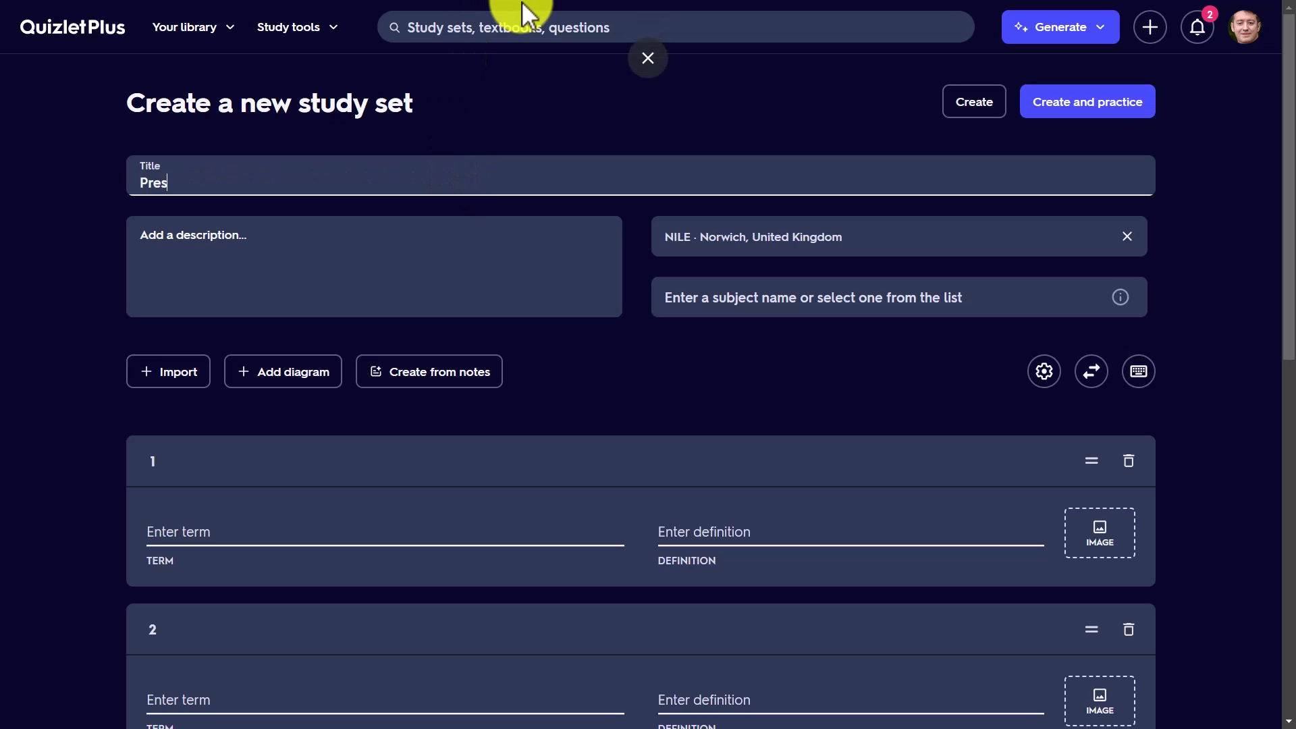
{"action": "type", "text": "ent simple"}
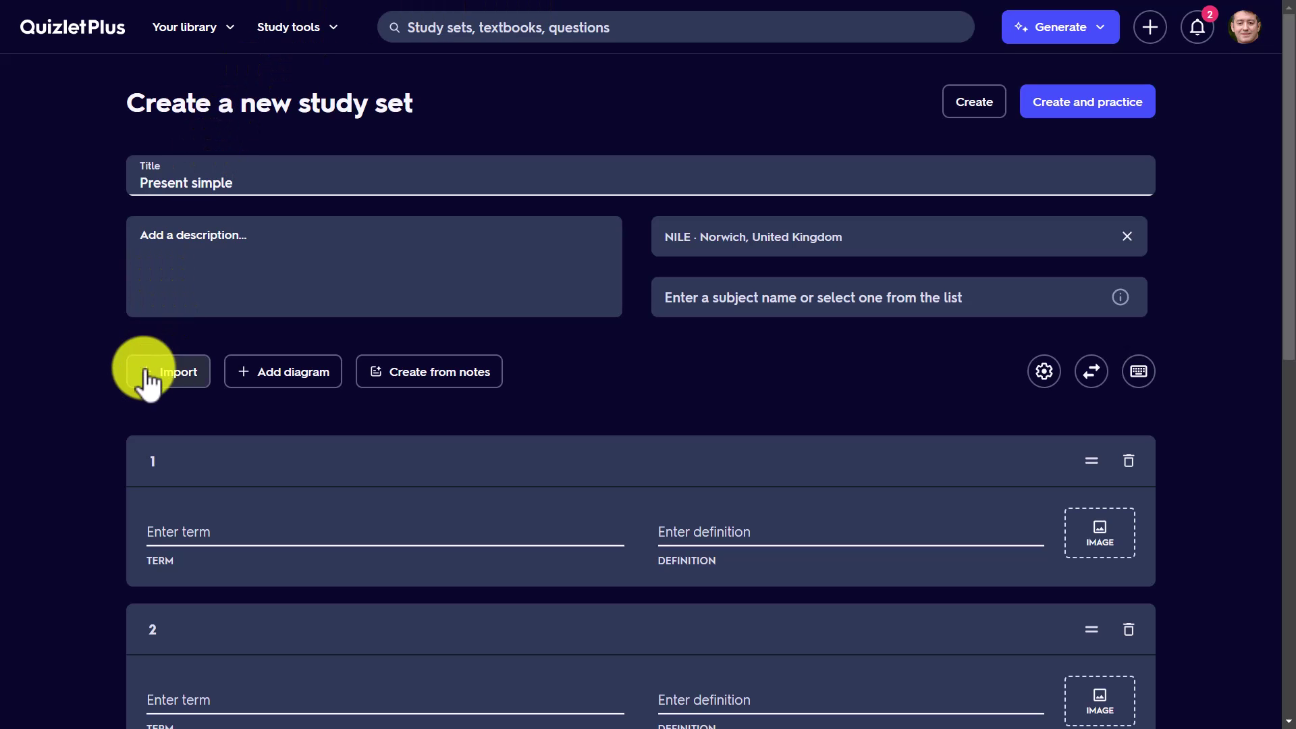
{"action": "left_click", "coordinate": [169, 378]}
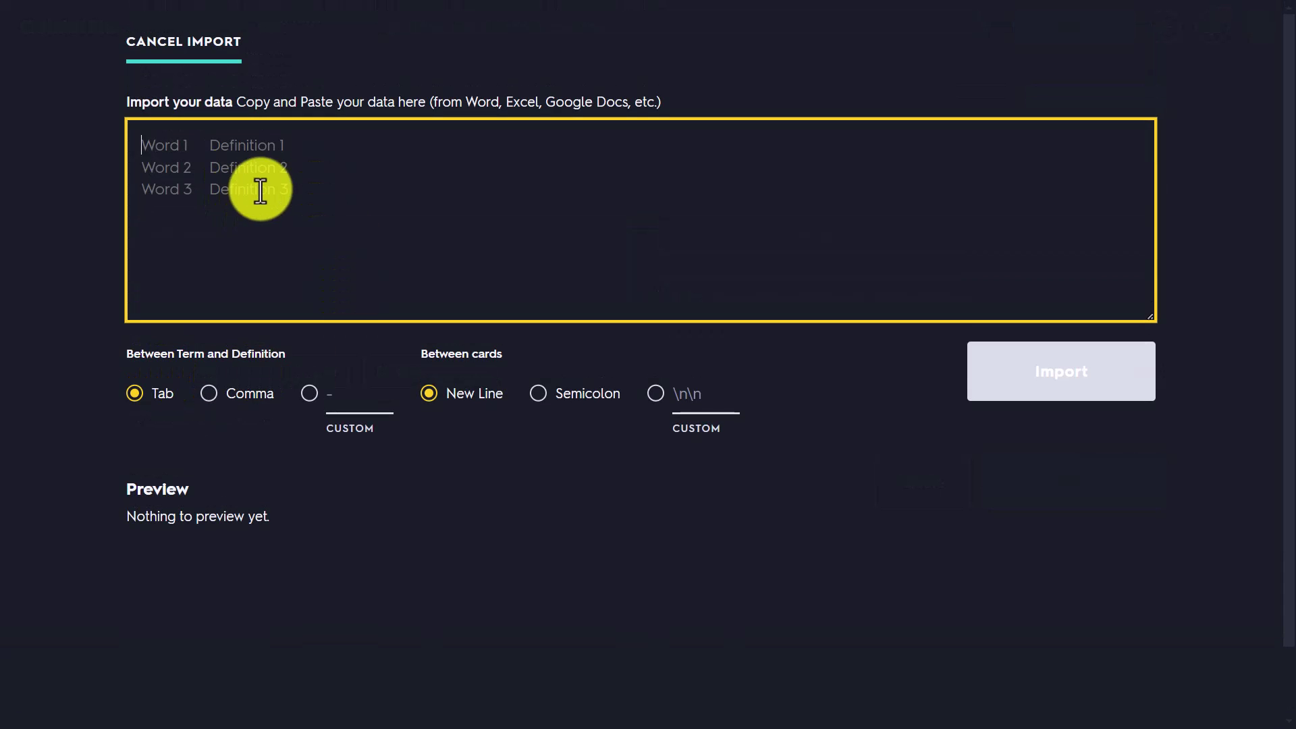
{"action": "key", "text": "ctrl+v"}
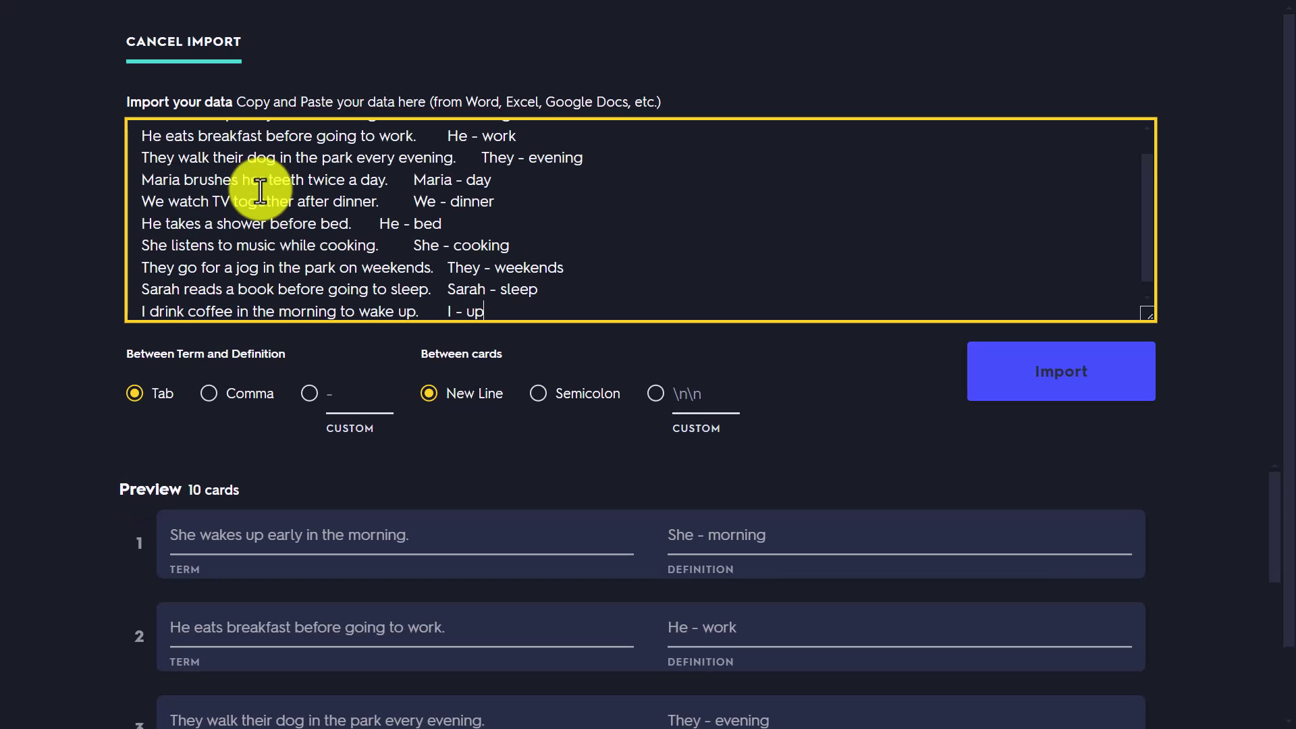
{"action": "left_click", "coordinate": [1084, 367]}
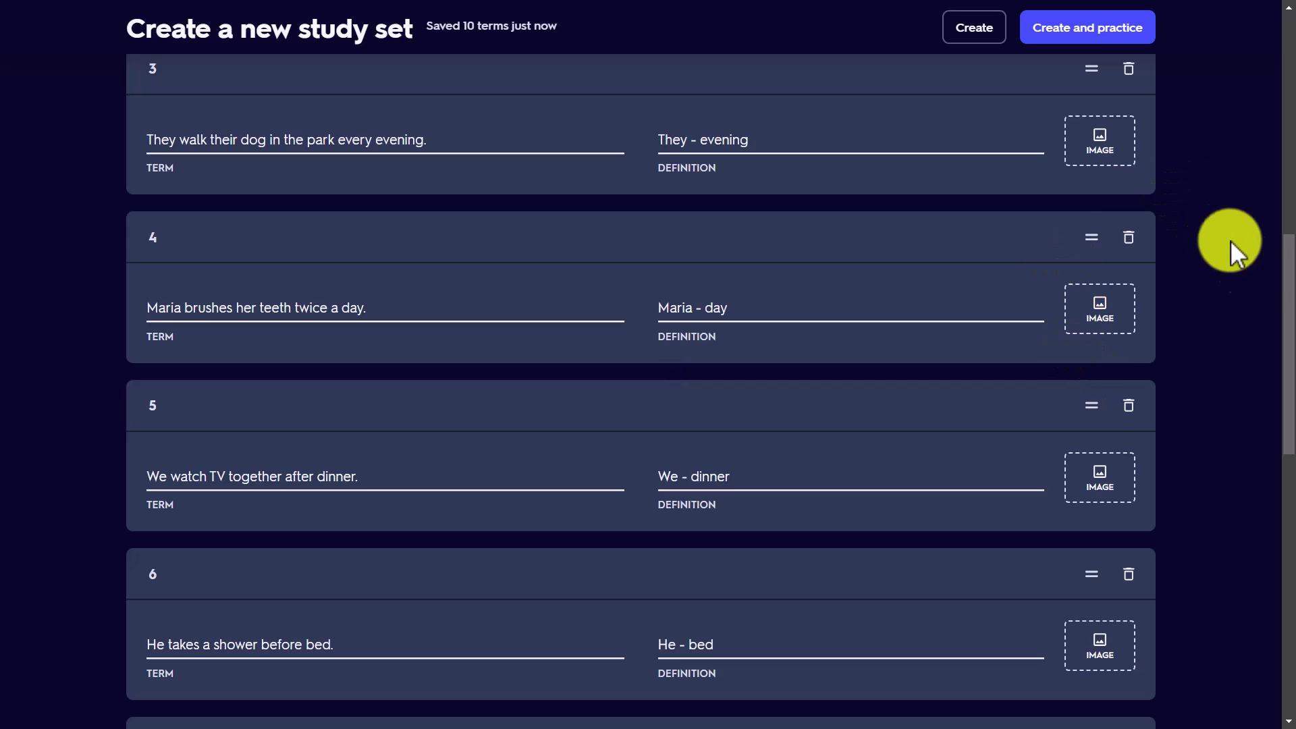
{"action": "left_click_drag", "start_coordinate": [1282, 347], "coordinate": [1244, 15]}
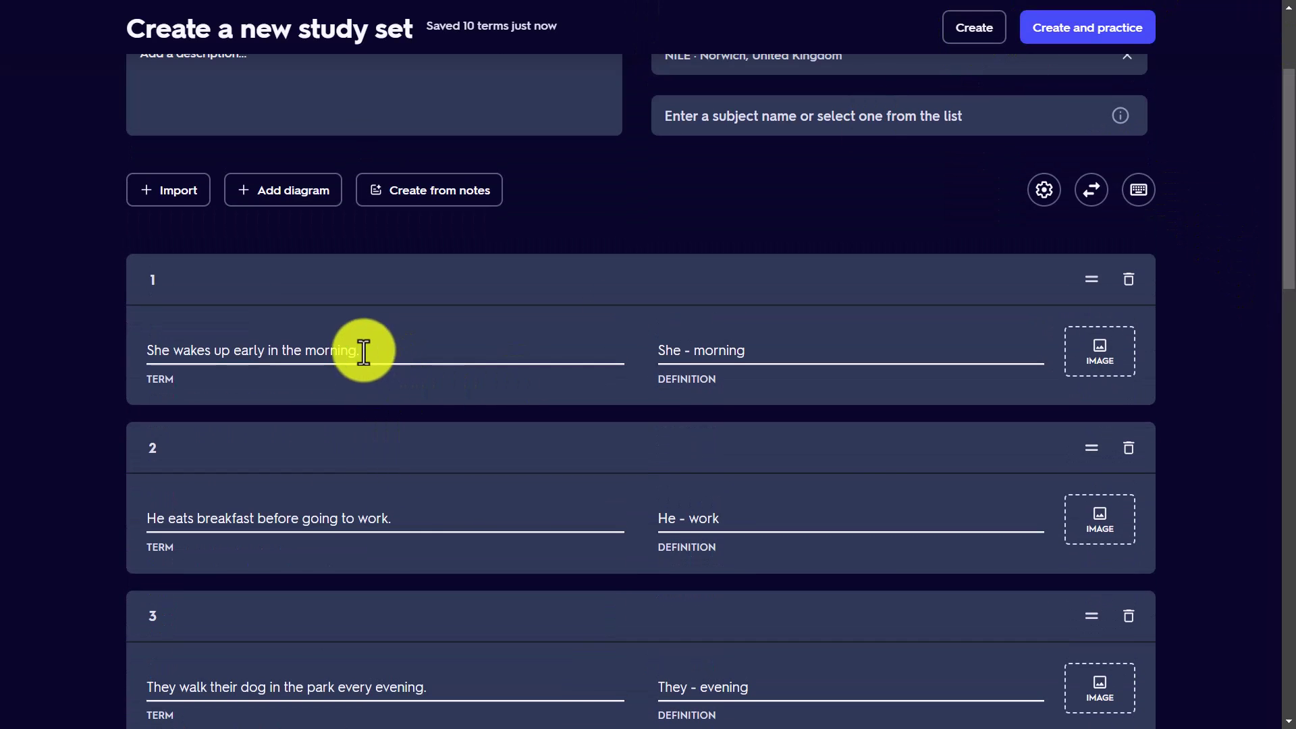
{"action": "left_click", "coordinate": [385, 361]}
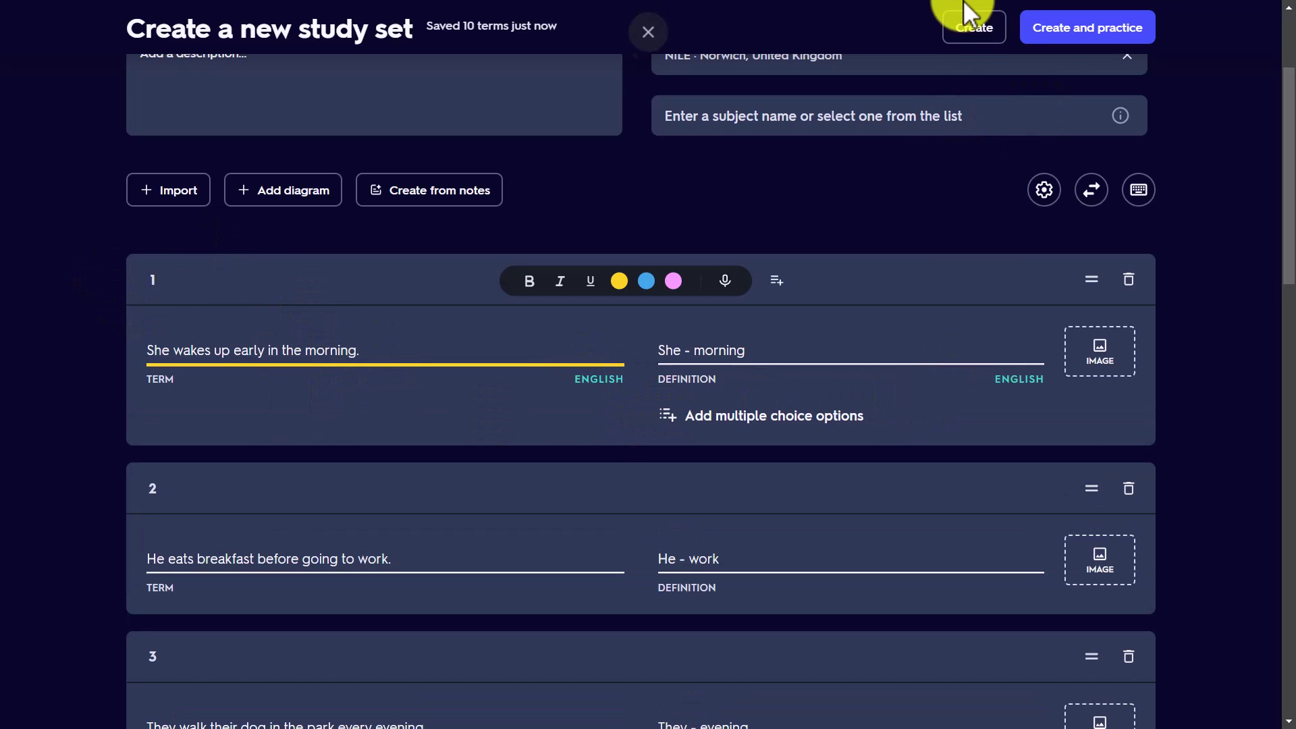
Create the Present simple set, dismiss the sharing dialog, and enter Flashcards mode.
{"action": "left_click", "coordinate": [971, 49]}
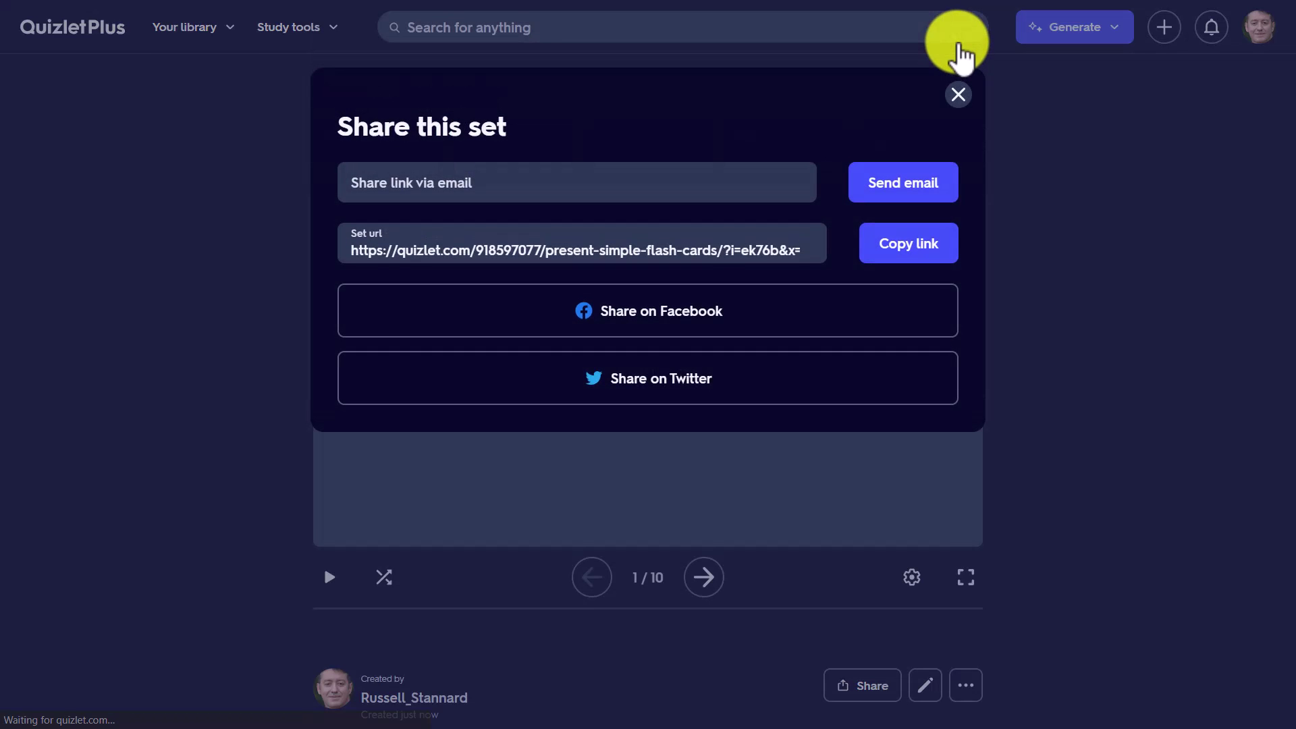
{"action": "left_click", "coordinate": [960, 98]}
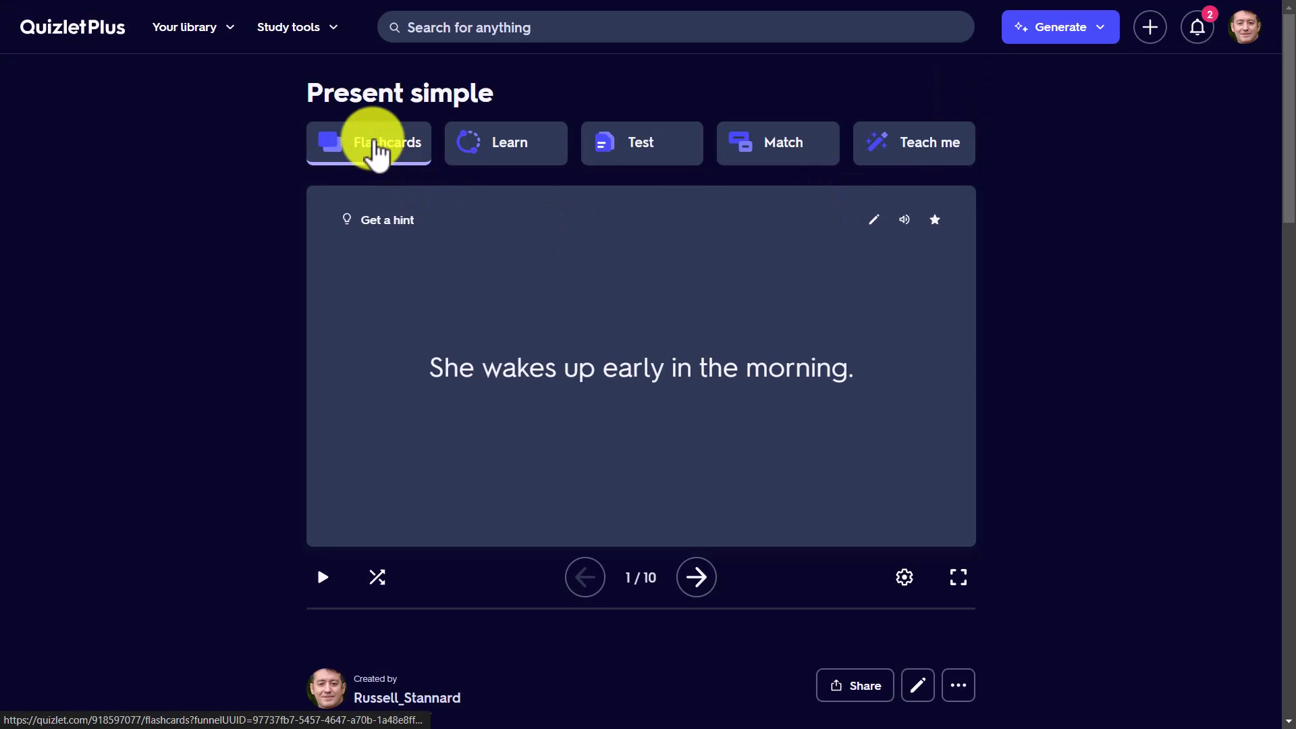
{"action": "left_click", "coordinate": [378, 149]}
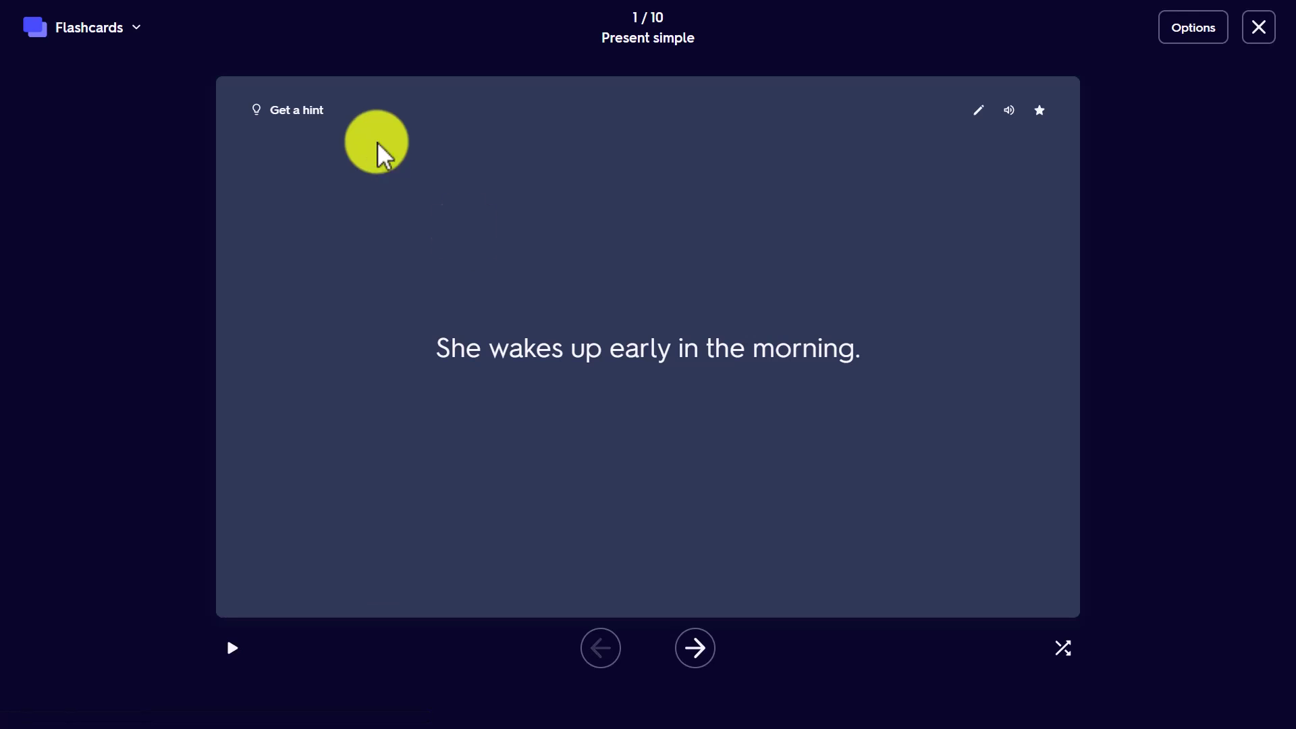
In flashcard options, keep Definition as the answer side and turn text to speech on.
{"action": "left_click", "coordinate": [1189, 34]}
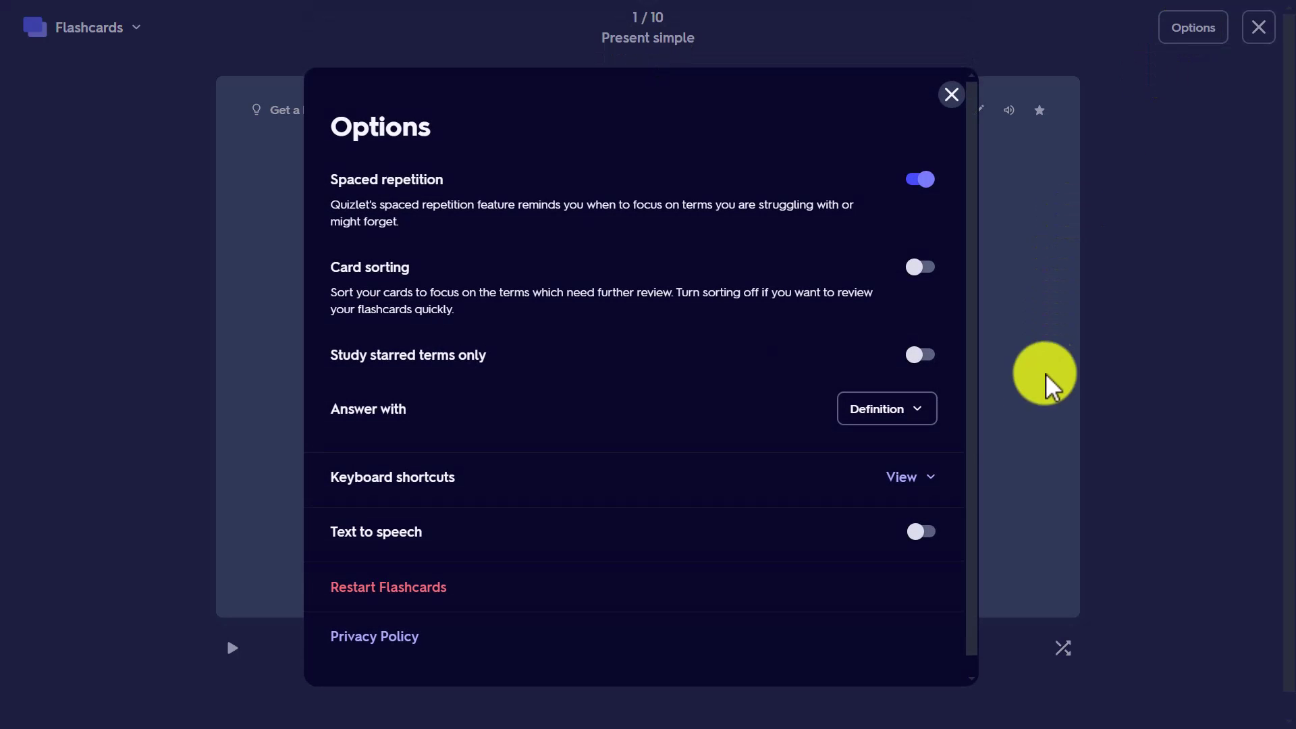
{"action": "left_click", "coordinate": [920, 415]}
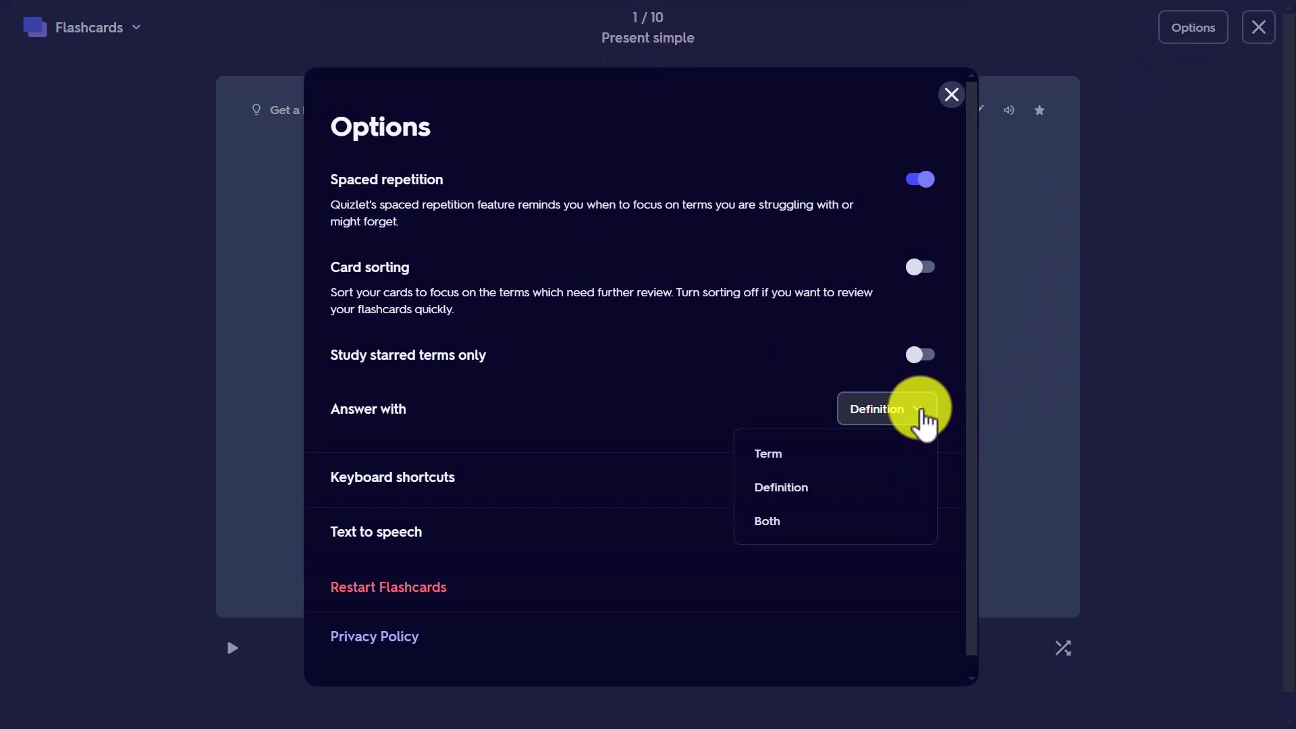
{"action": "left_click", "coordinate": [784, 488]}
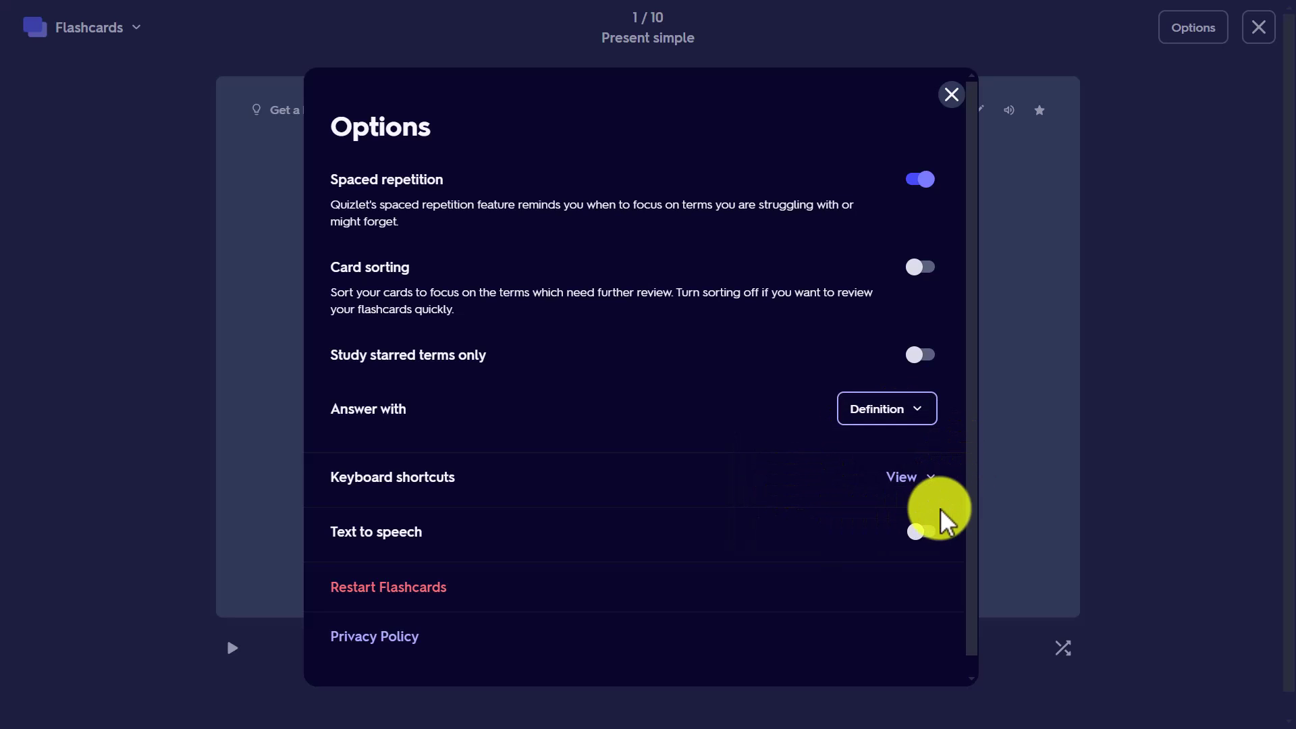
{"action": "left_click", "coordinate": [925, 534]}
{"action": "left_click", "coordinate": [1141, 316]}
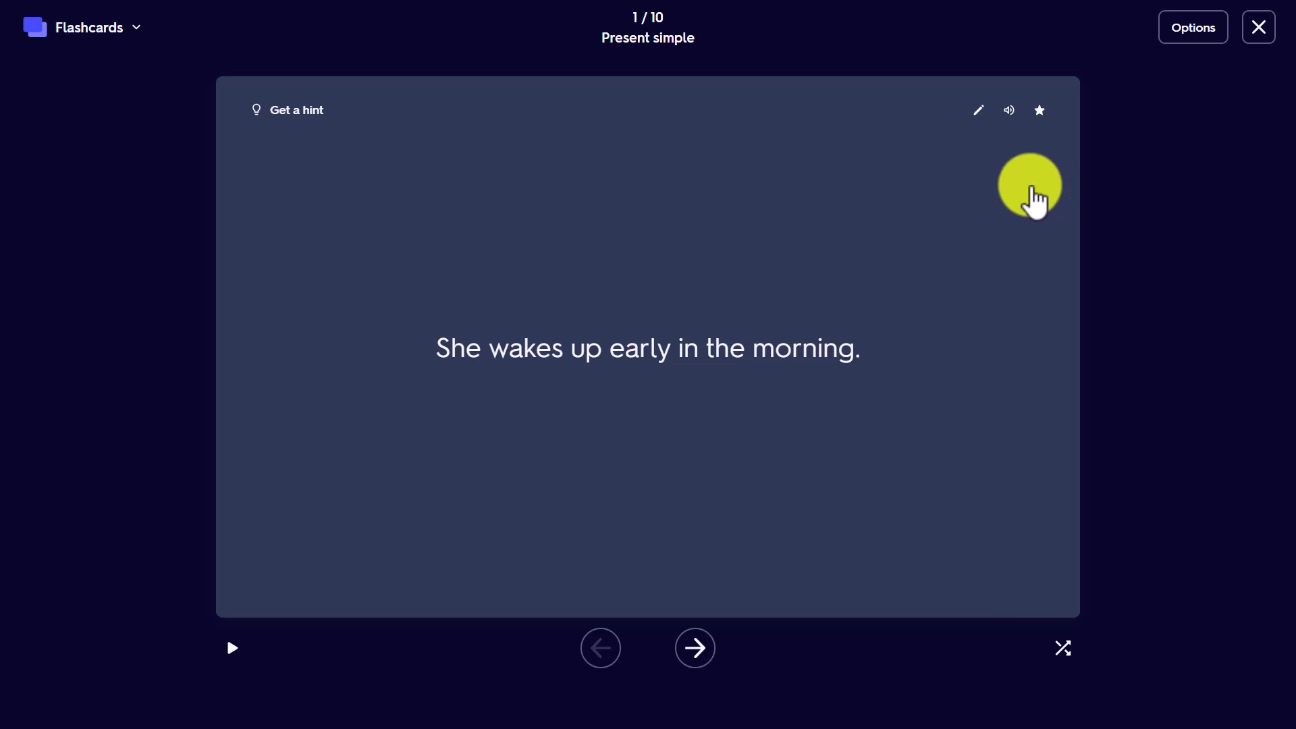
Flip the first card, advance, and flip card 2 to show 'He - work'.
{"action": "left_click", "coordinate": [678, 438]}
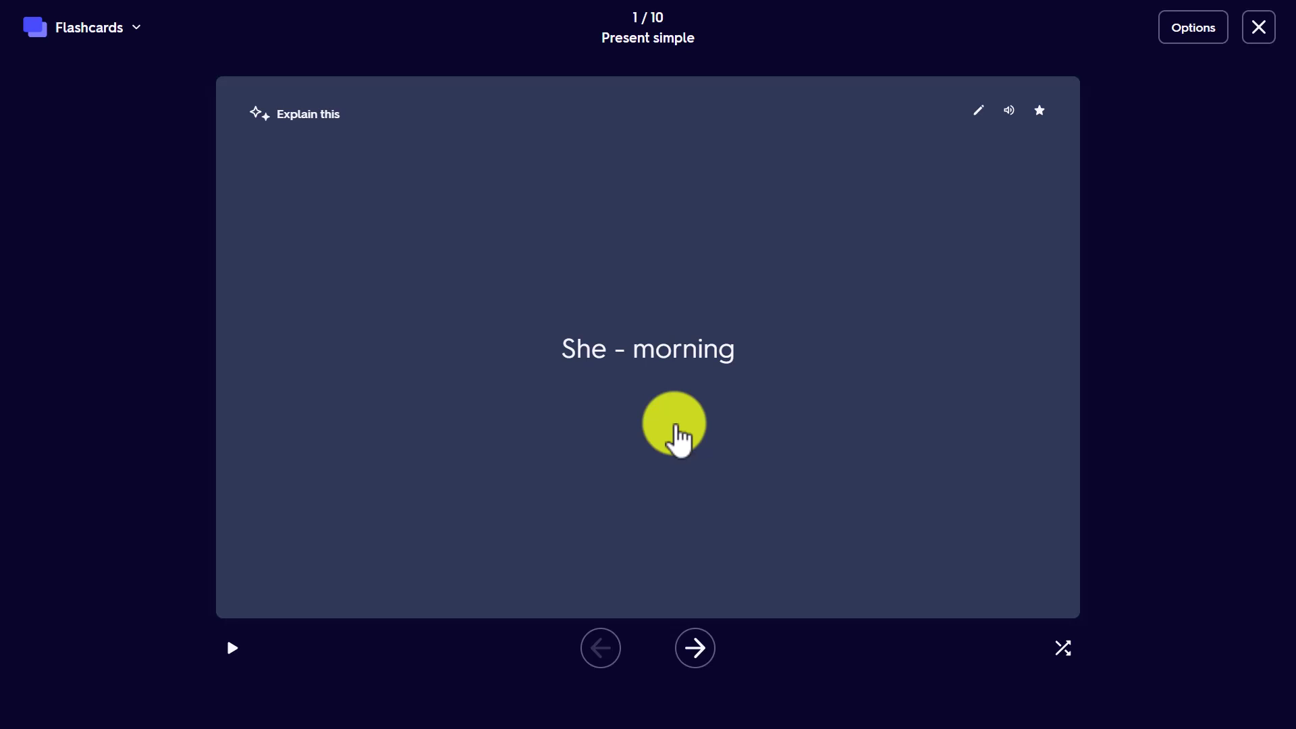
{"action": "left_click", "coordinate": [696, 649]}
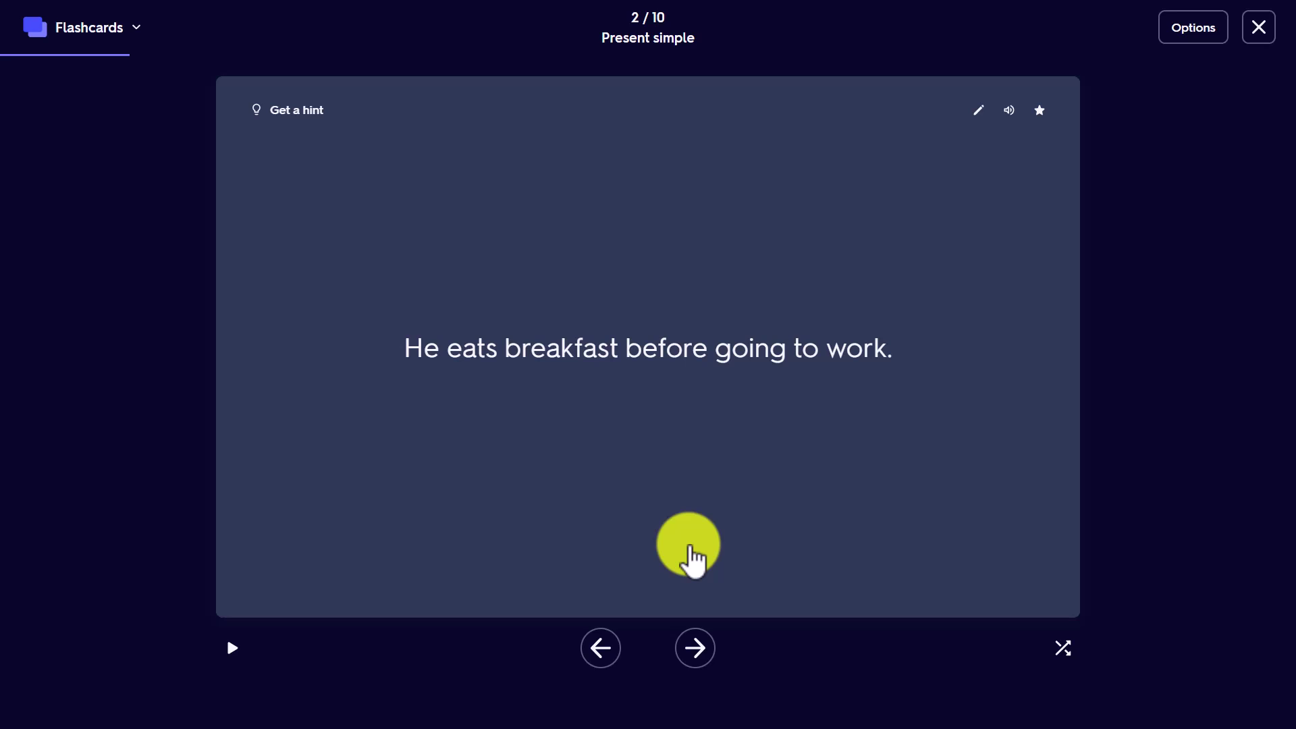
{"action": "left_click", "coordinate": [691, 548]}
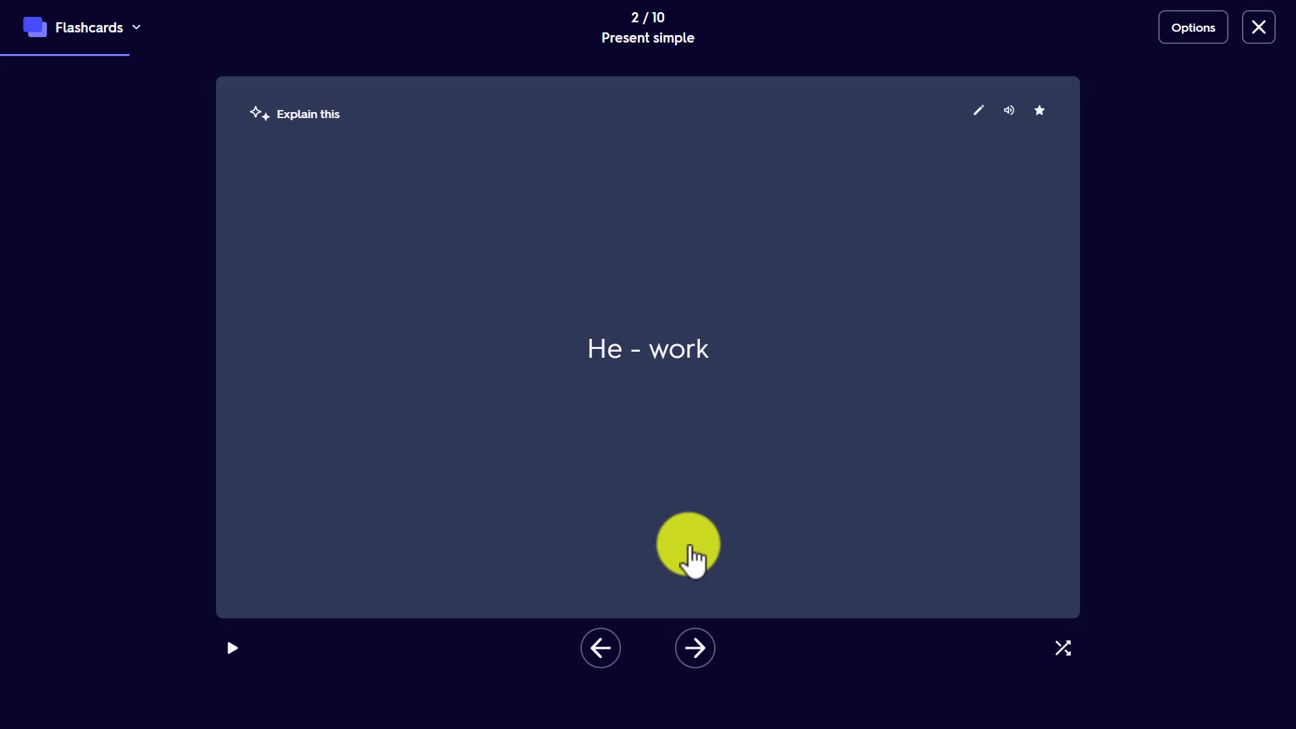
Exit the full-screen Quizlet flashcard study with Esc.
{"action": "key", "text": "Escape"}
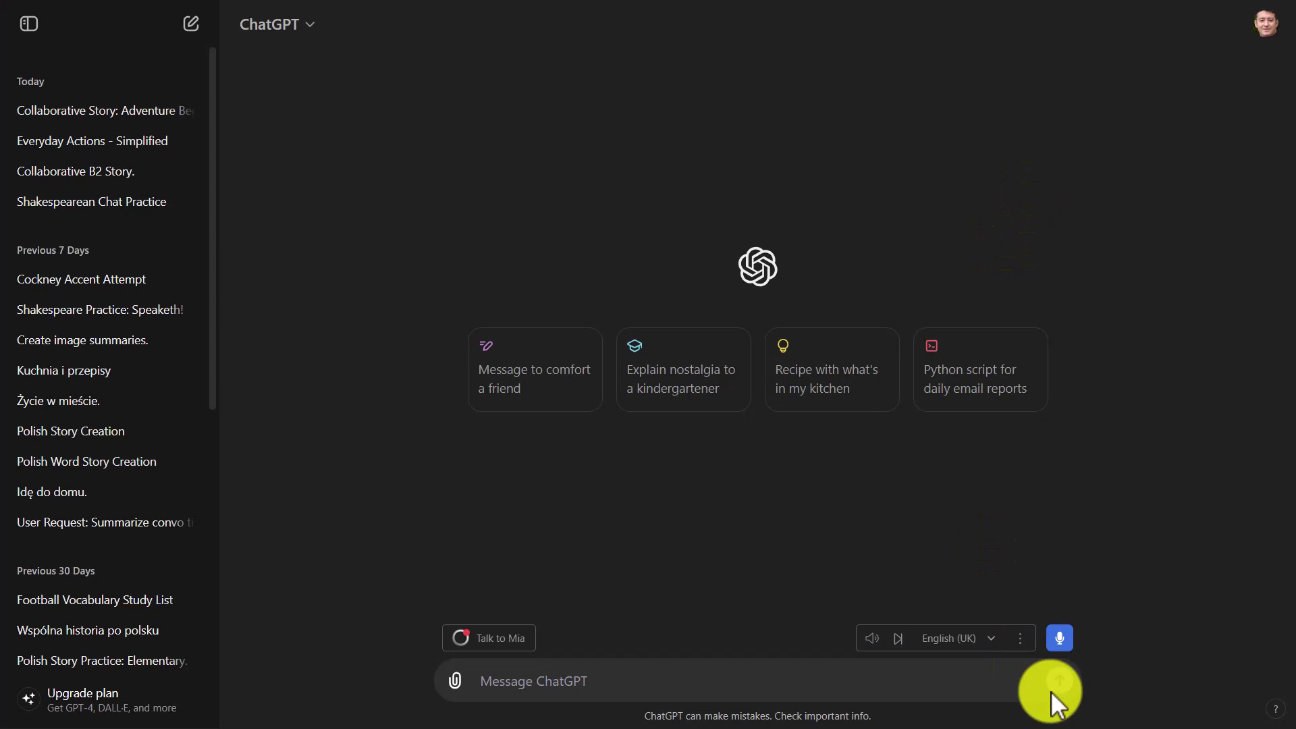
Dictate a request for 20 A2 present-simple daily-routine sentences in a table and send it.
{"action": "left_click", "coordinate": [1057, 641]}
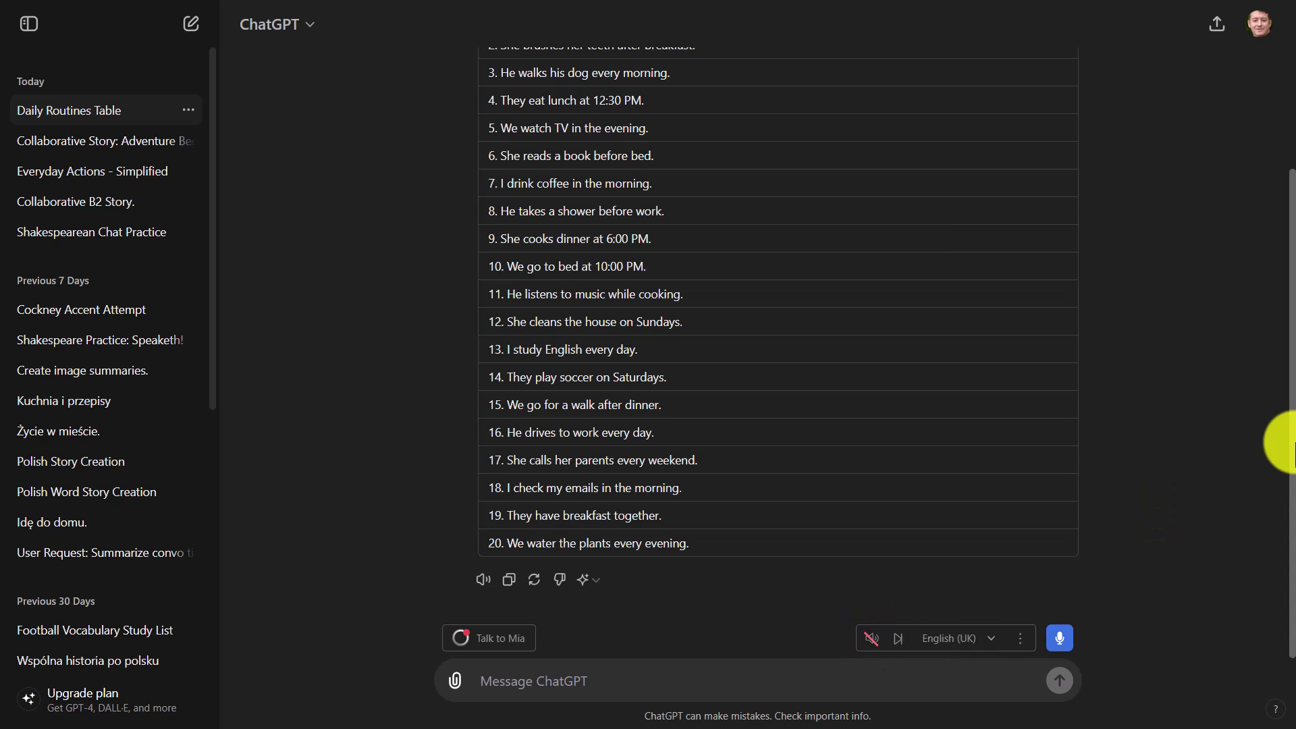
{"action": "scroll", "coordinate": [1293, 405], "scroll_direction": "up", "scroll_amount": 2}
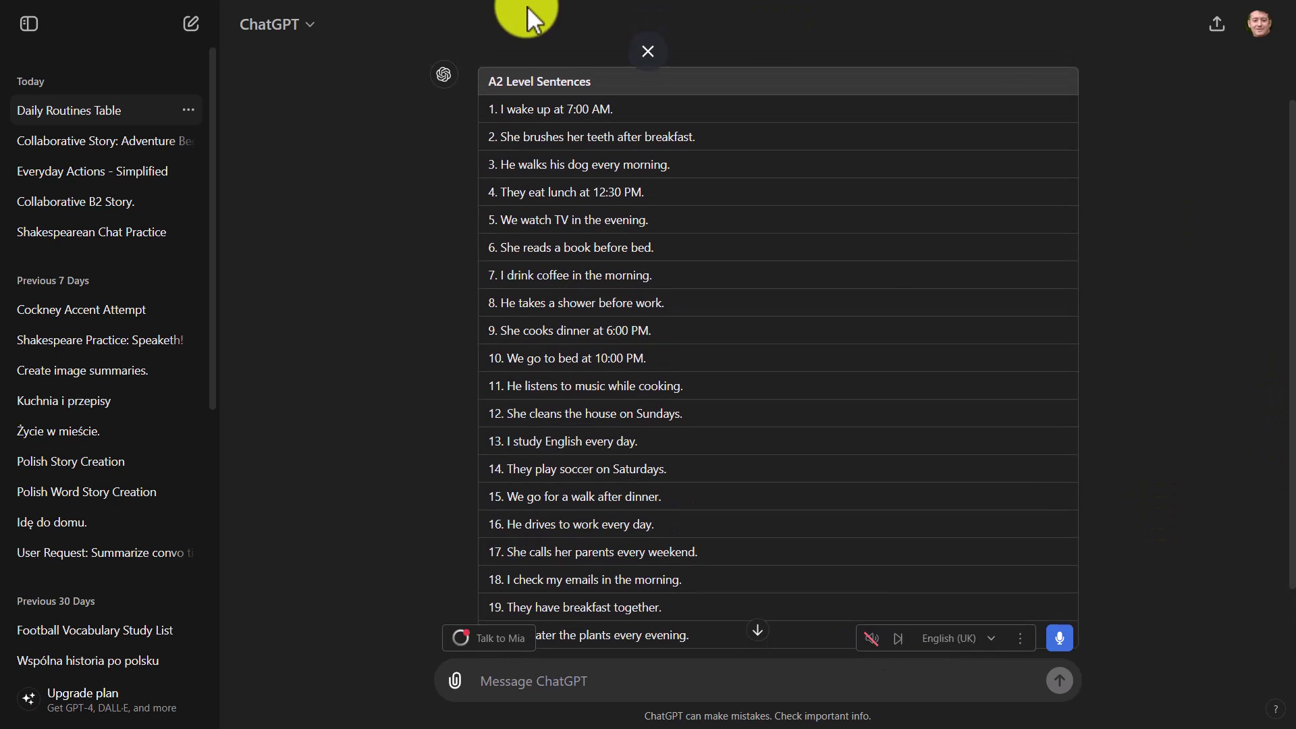
Copy all twenty sentences from the A2 Level Sentences table.
{"action": "left_click_drag", "start_coordinate": [499, 109], "coordinate": [745, 631]}
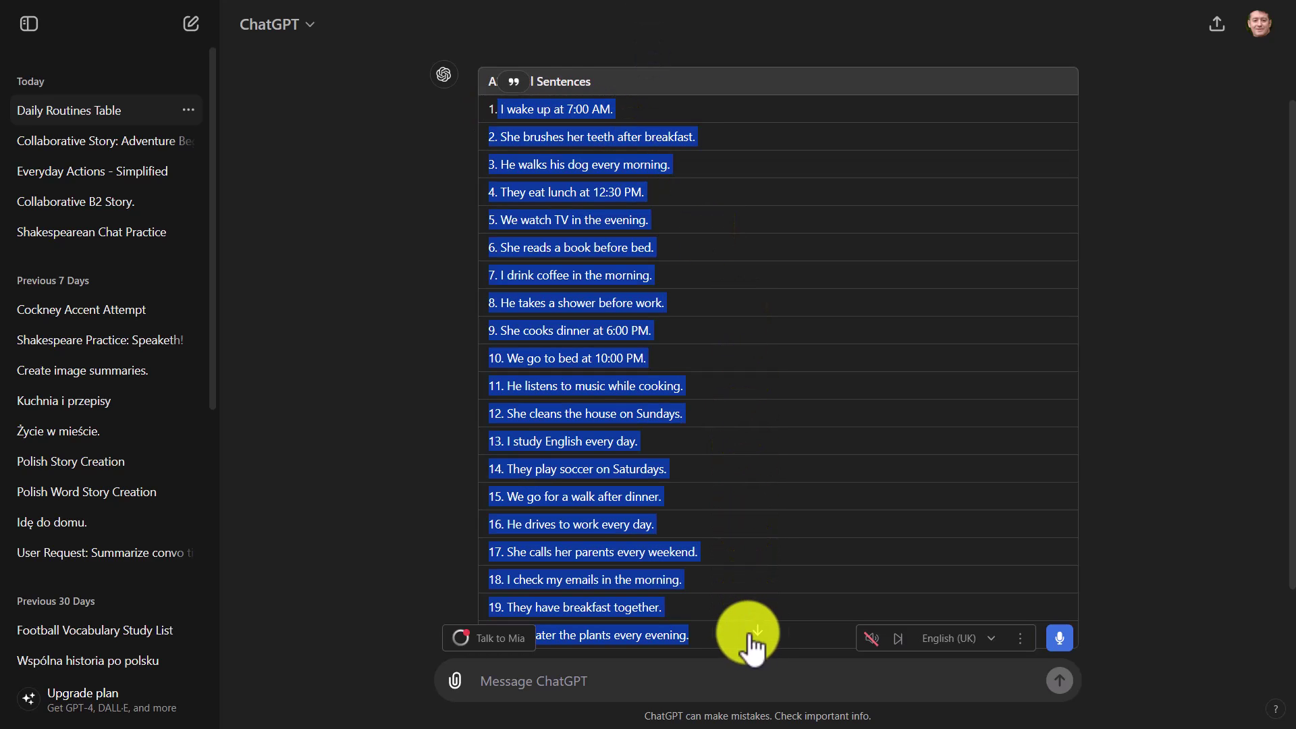
{"action": "right_click", "coordinate": [563, 412]}
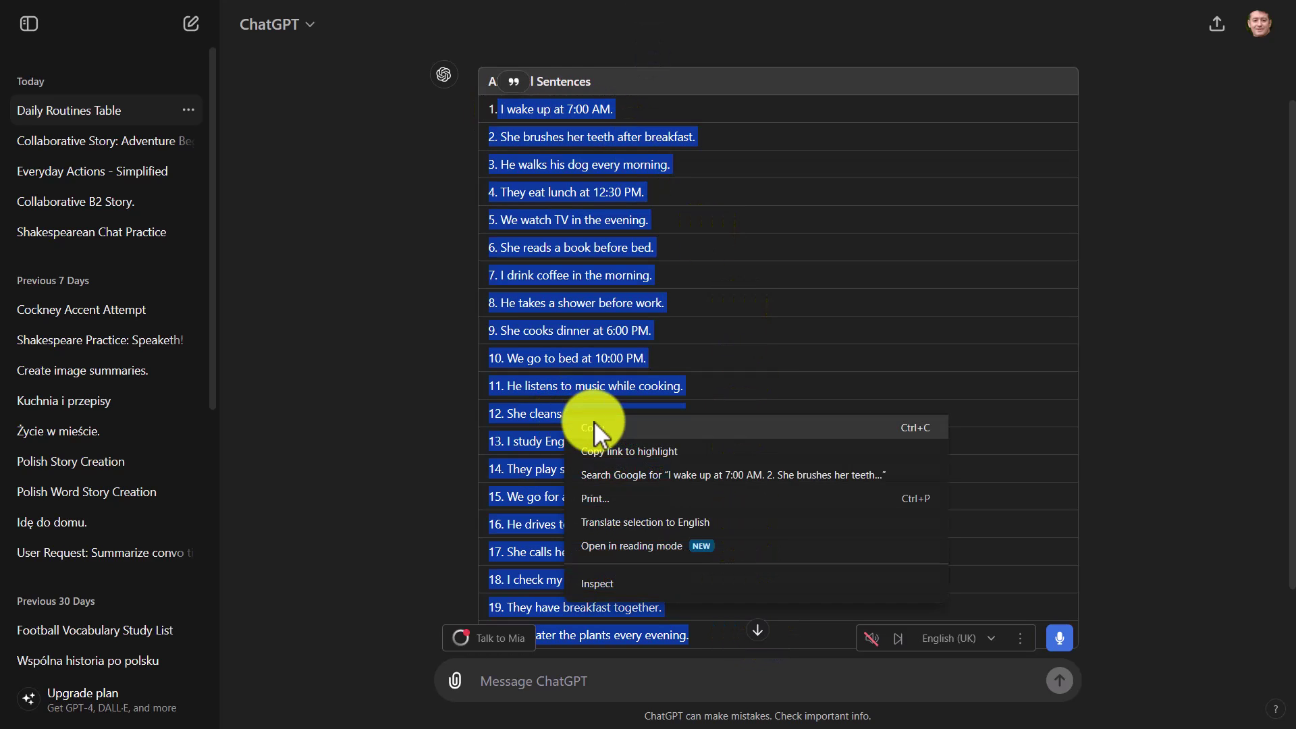
{"action": "left_click", "coordinate": [594, 424]}
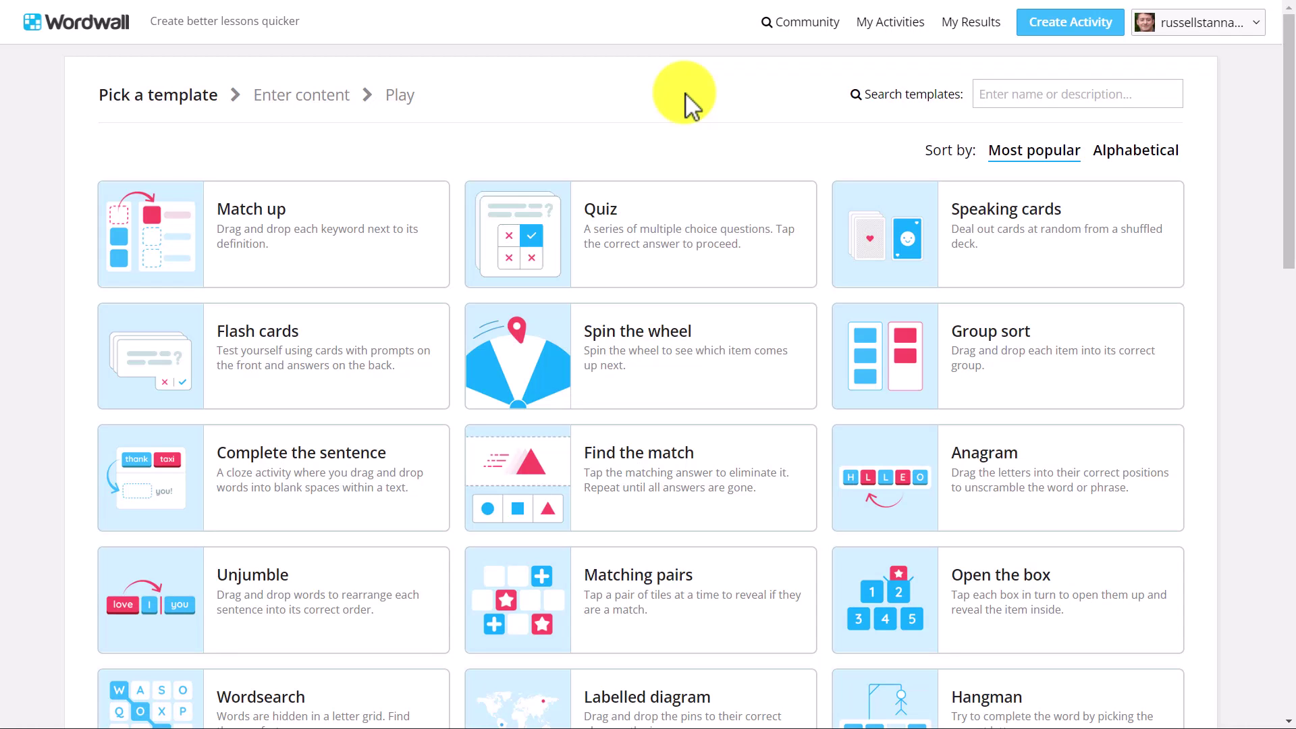
Choose the Watch and memorize template and paste the twenty sentences as its items.
{"action": "left_click_drag", "start_coordinate": [1288, 106], "coordinate": [1286, 435]}
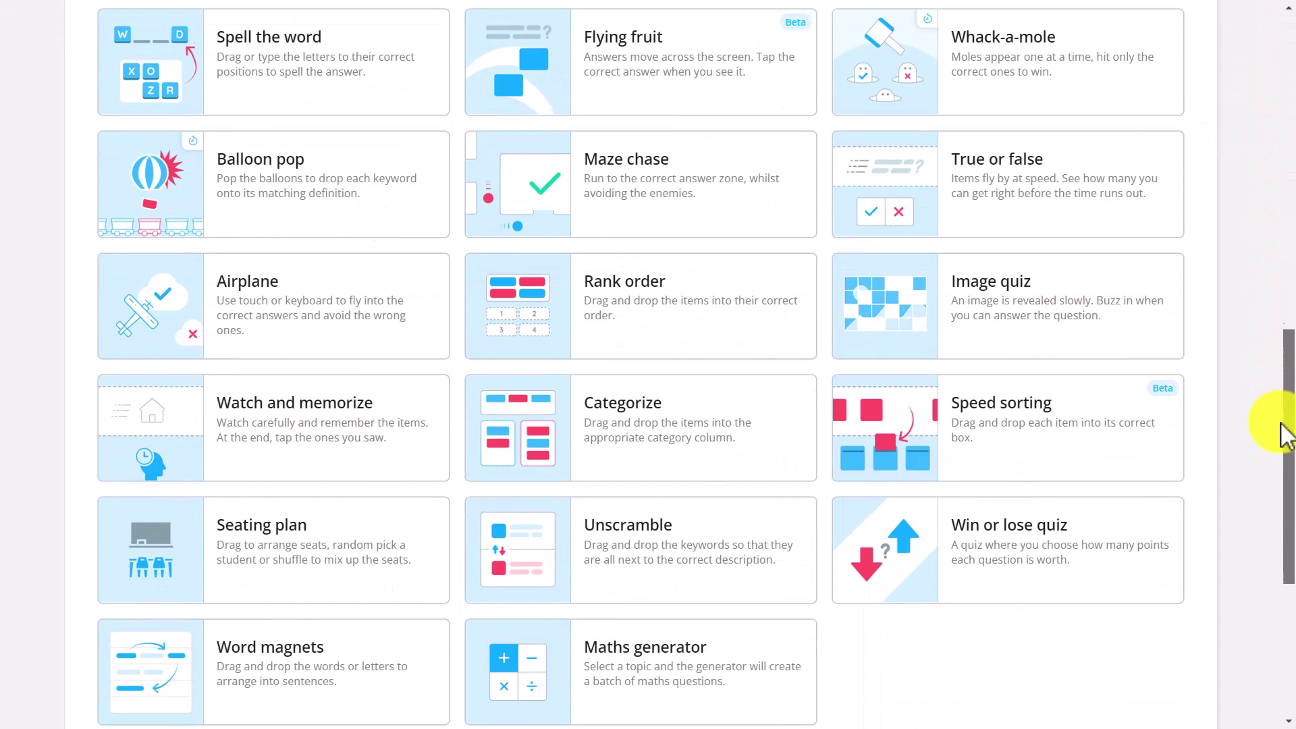
{"action": "left_click", "coordinate": [285, 407]}
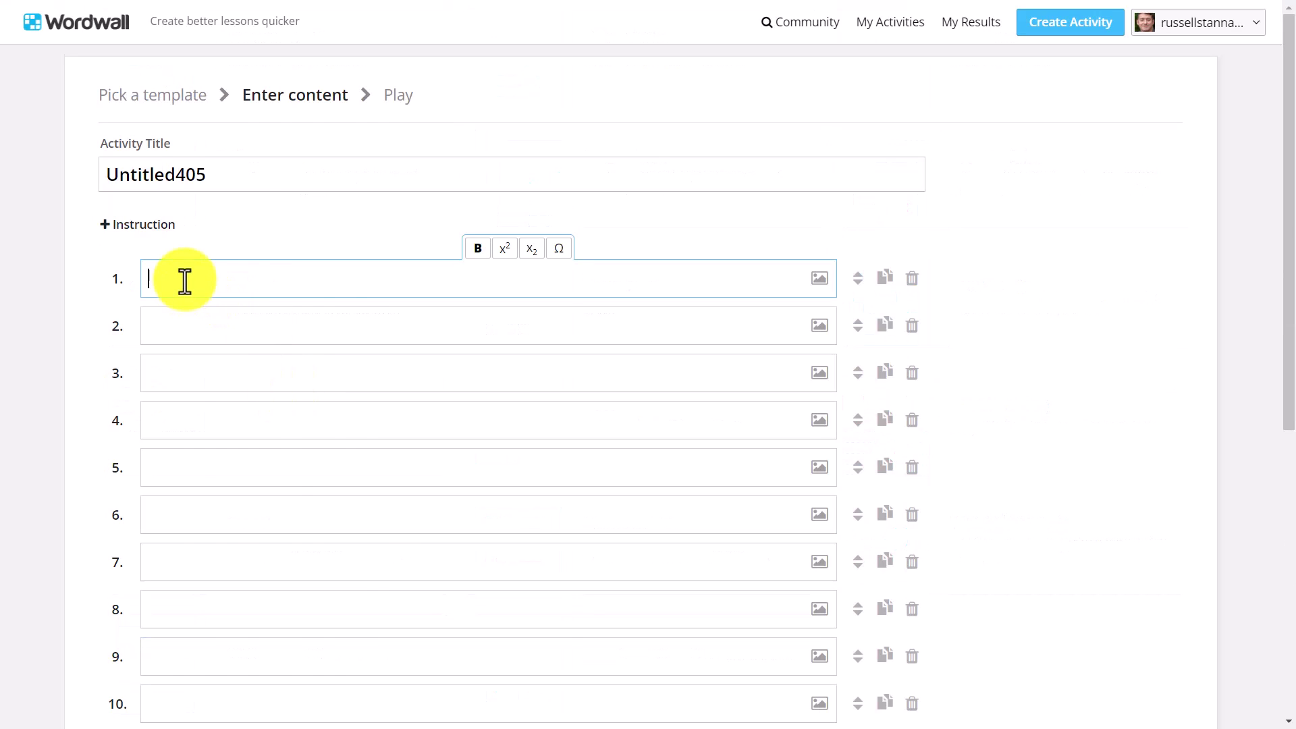
{"action": "key", "text": "ctrl+v"}
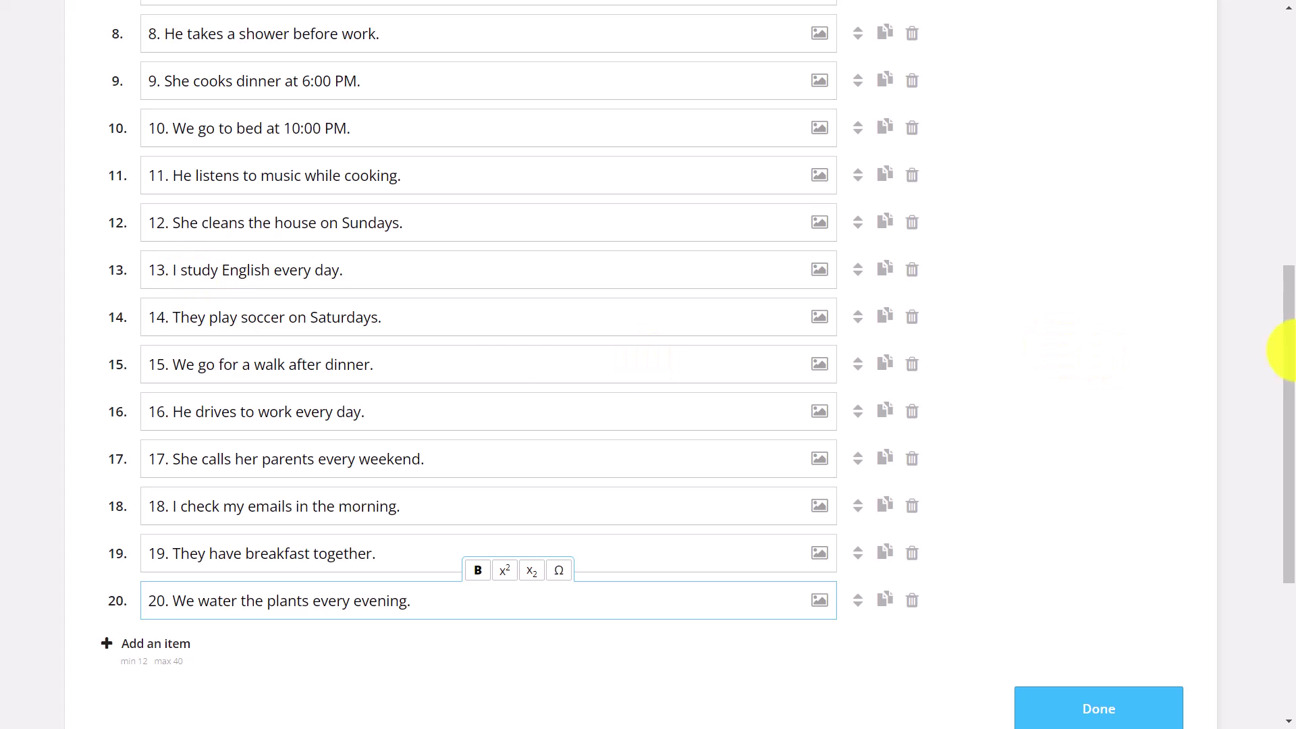
Title the activity '20 sentences in present simple'.
{"action": "left_click_drag", "start_coordinate": [1278, 356], "coordinate": [1273, 102]}
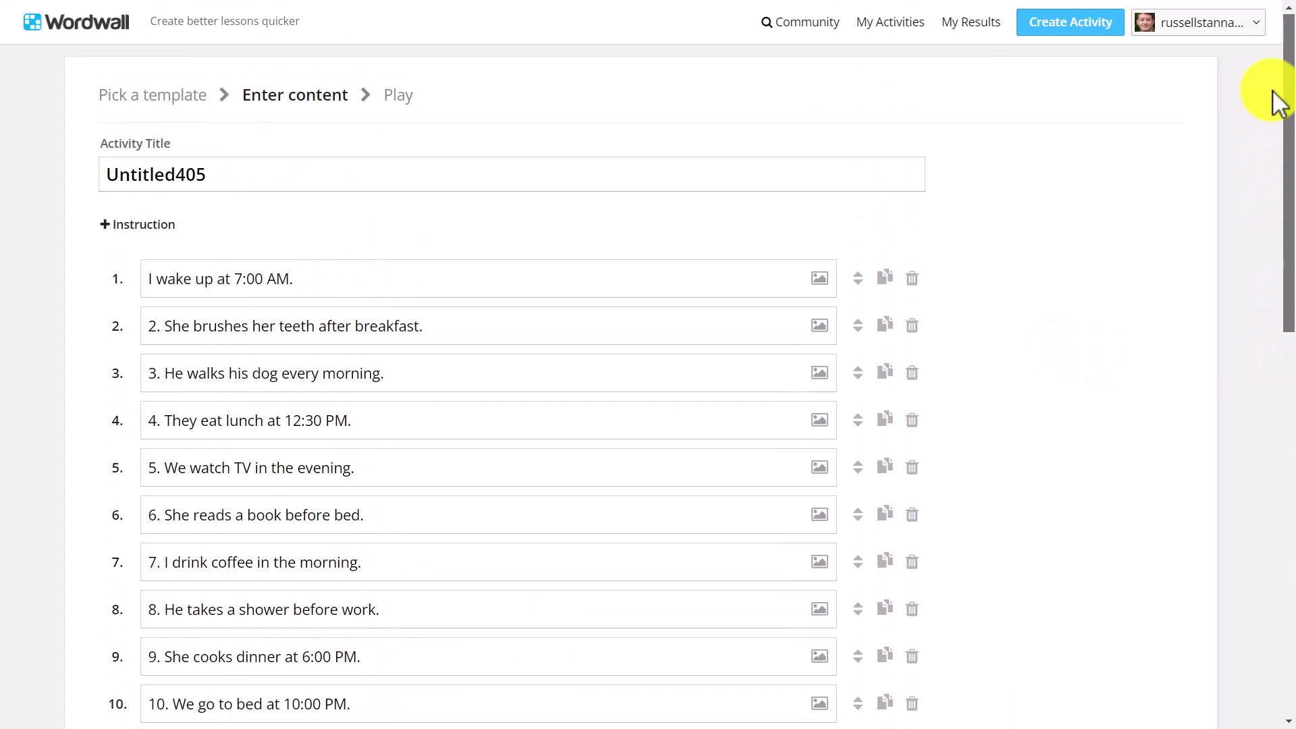
{"action": "double_click", "coordinate": [217, 179]}
{"action": "type", "text": "20 sent"}
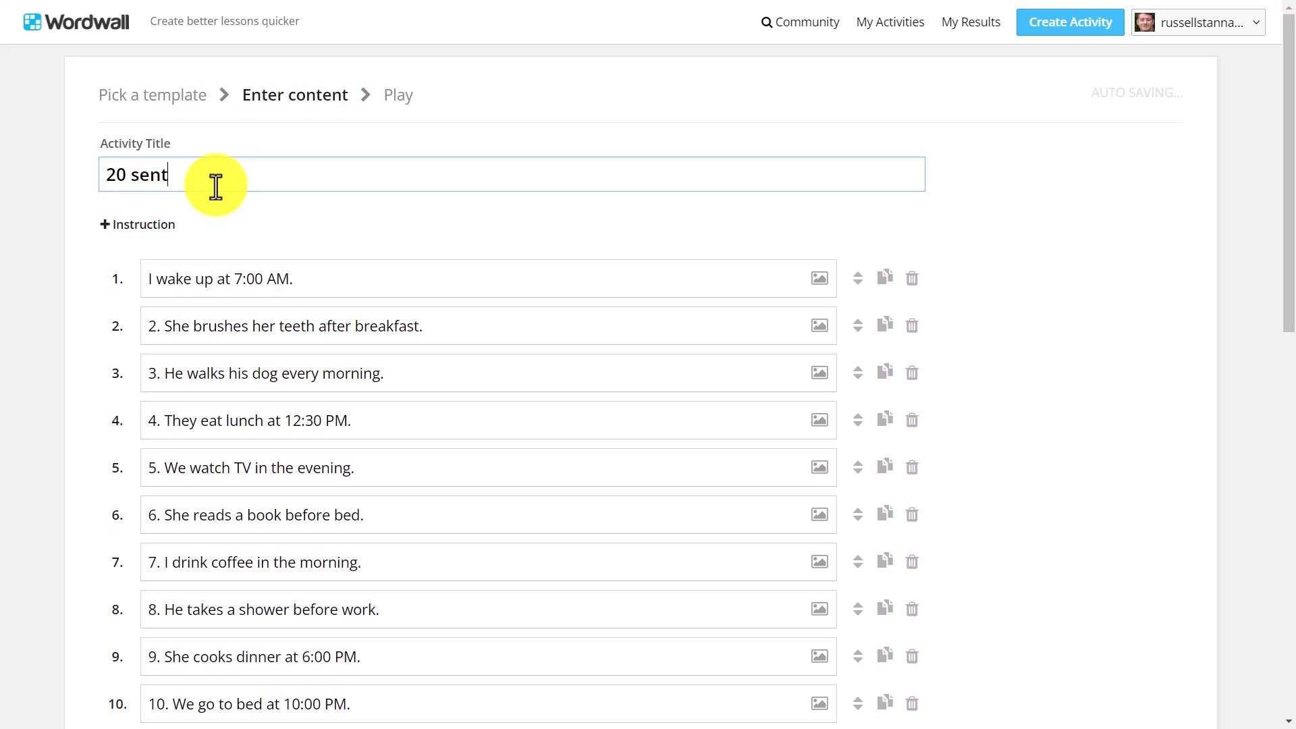
{"action": "type", "text": "ences in hte p"}
{"action": "key", "text": "BackSpace"}
{"action": "key", "text": "BackSpace"}
{"action": "key", "text": "BackSpace"}
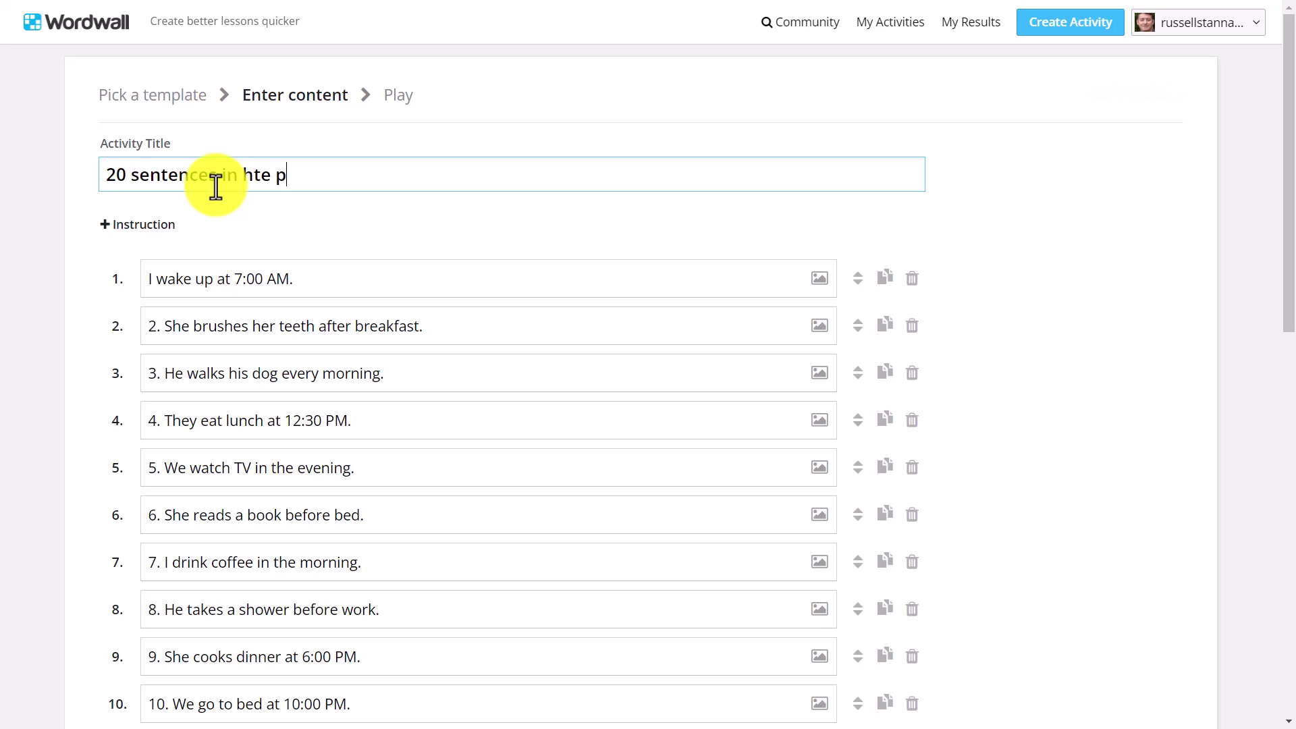
{"action": "key", "text": "BackSpace"}
{"action": "key", "text": "BackSpace"}
{"action": "type", "text": "present simple"}
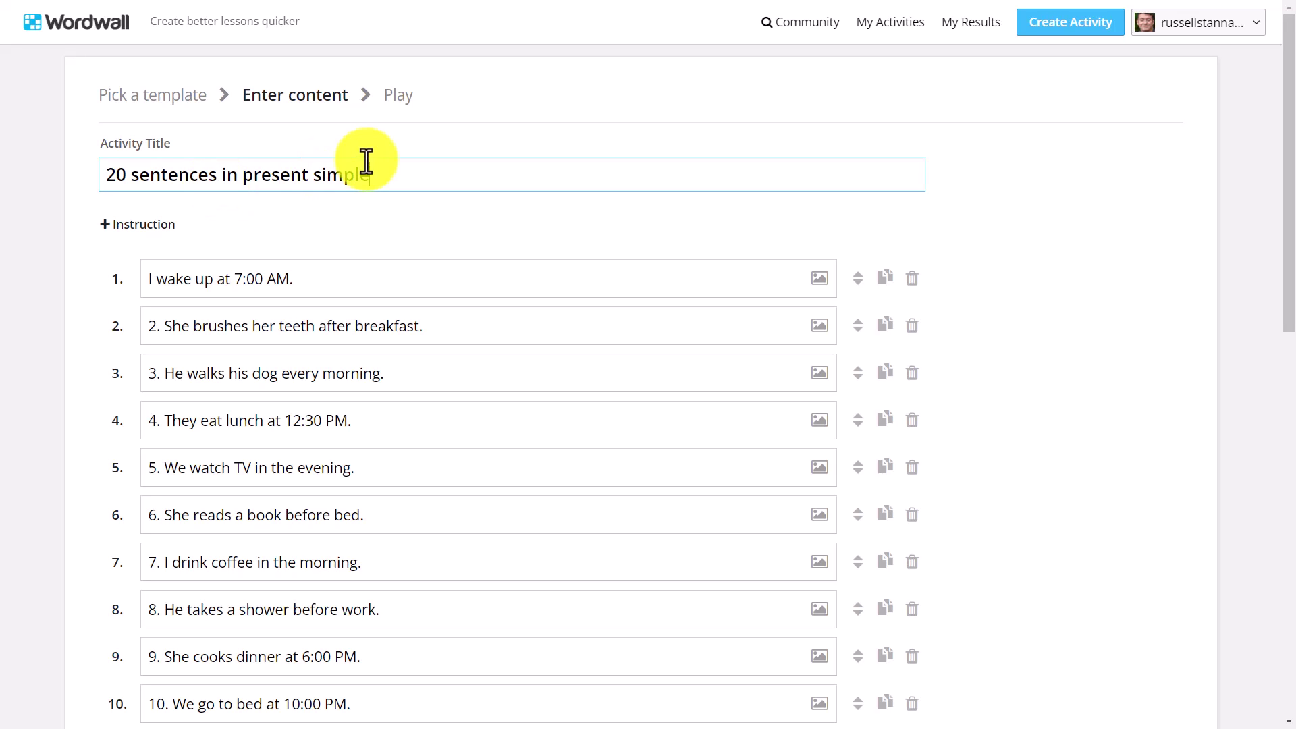
{"action": "scroll", "coordinate": [1276, 520], "scroll_direction": "down", "scroll_amount": 10}
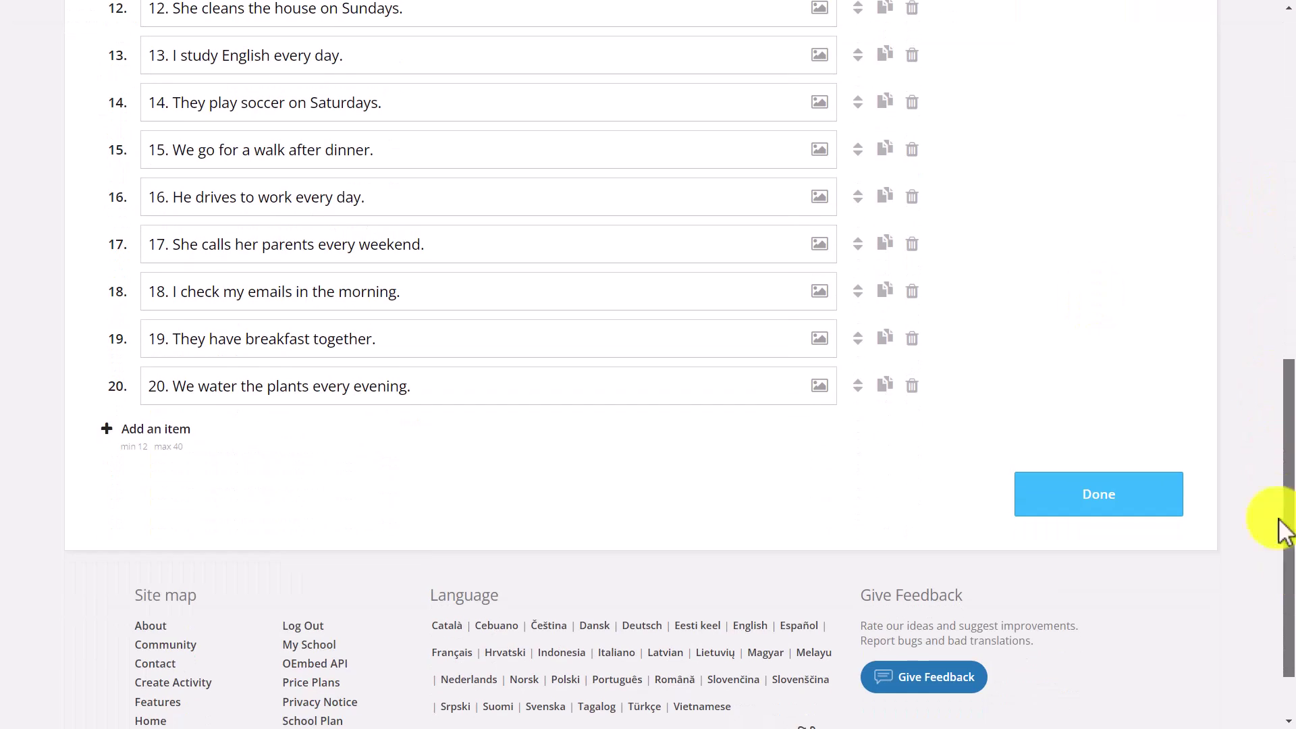
Finish the activity with Done, review its page, and start the Watch and memorize game.
{"action": "left_click", "coordinate": [1117, 513]}
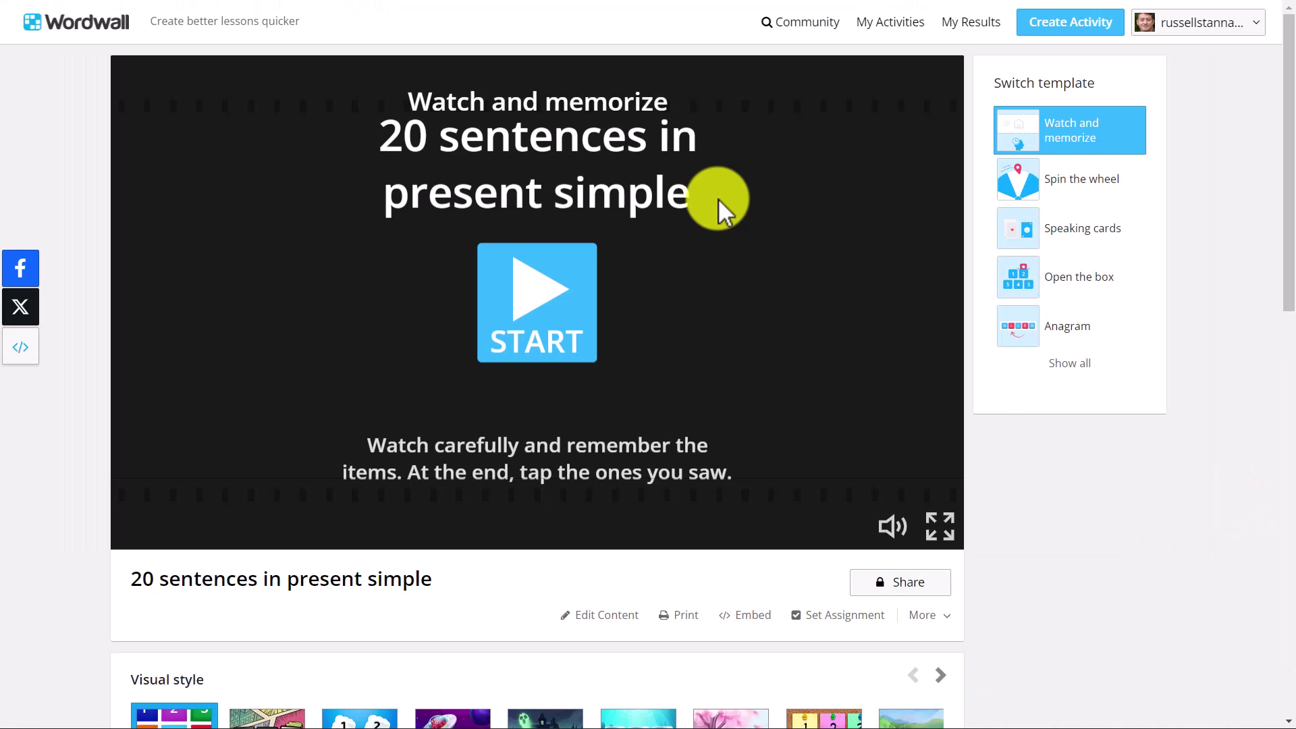
{"action": "scroll", "coordinate": [1283, 204], "scroll_direction": "down", "scroll_amount": 3}
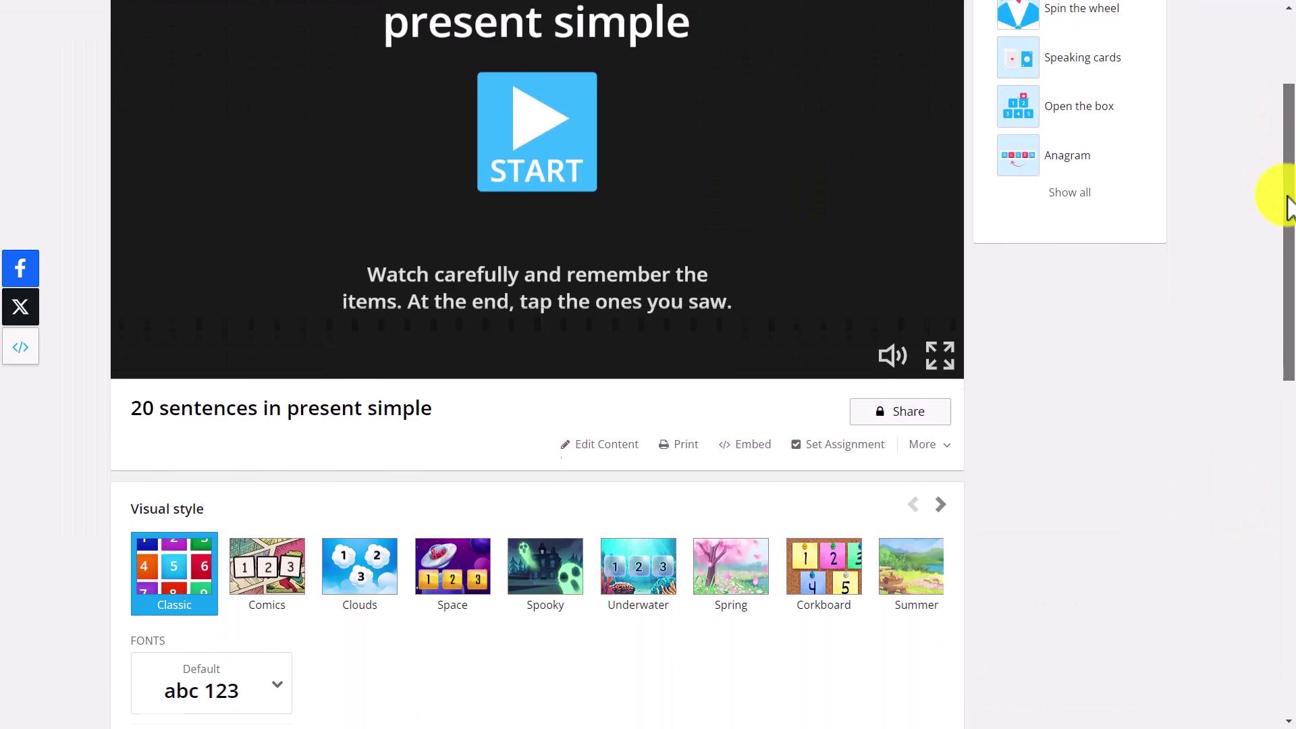
{"action": "left_click_drag", "start_coordinate": [1287, 197], "coordinate": [1276, 401]}
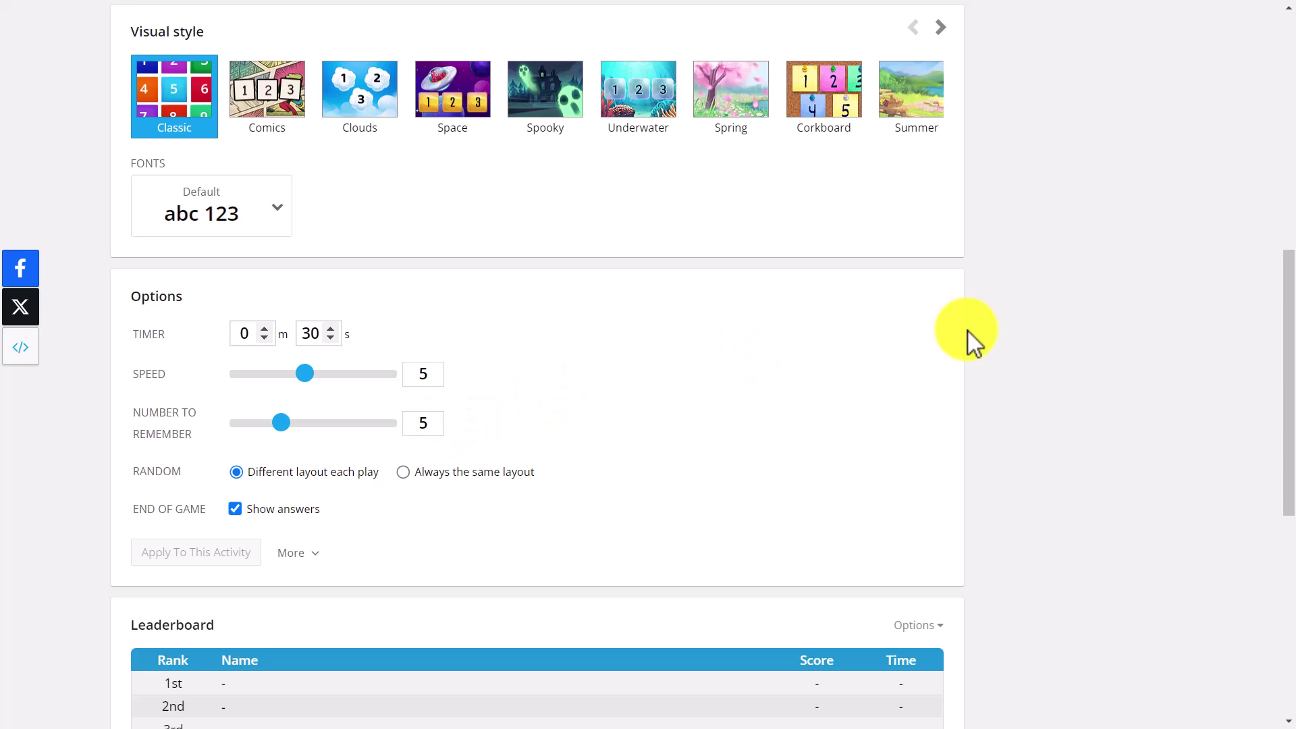
{"action": "left_click_drag", "start_coordinate": [1293, 391], "coordinate": [1290, 177]}
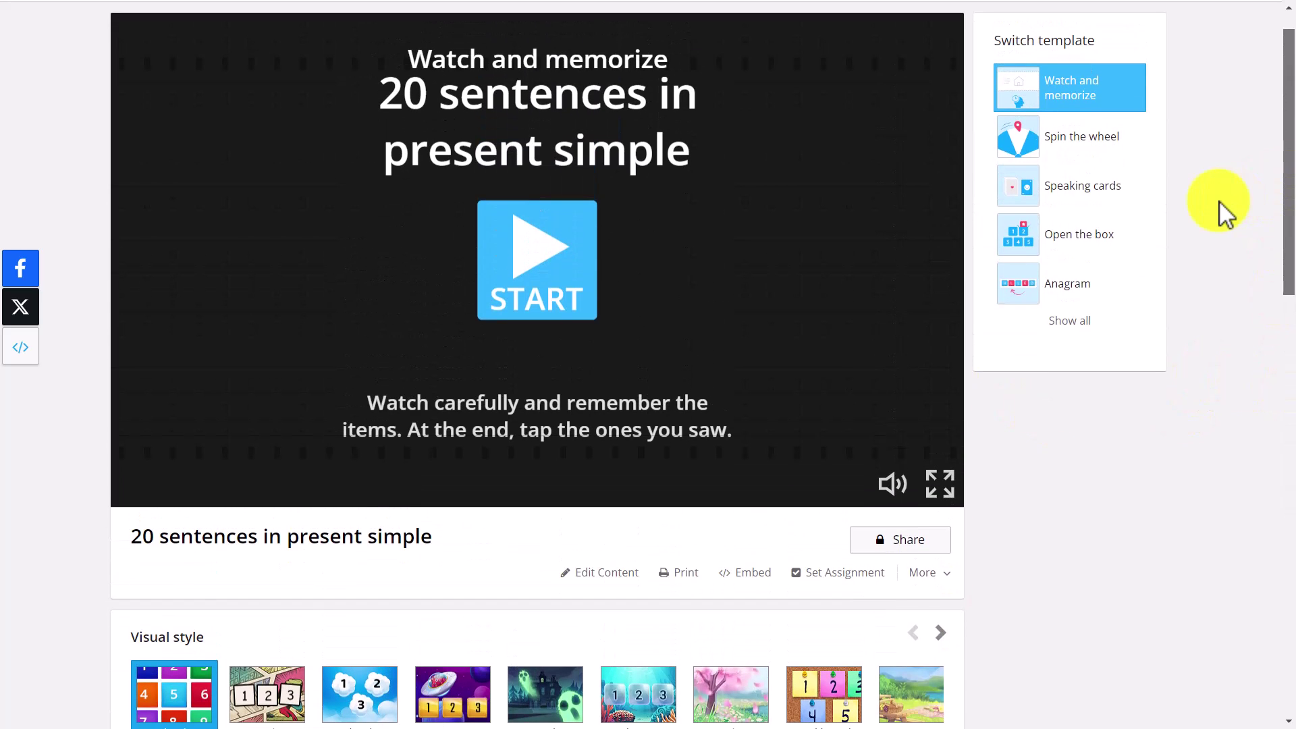
{"action": "mouse_move", "coordinate": [1294, 160]}
{"action": "left_mouse_down"}
{"action": "mouse_move", "coordinate": [1295, 266]}
{"action": "mouse_move", "coordinate": [1293, 143]}
{"action": "left_mouse_up"}
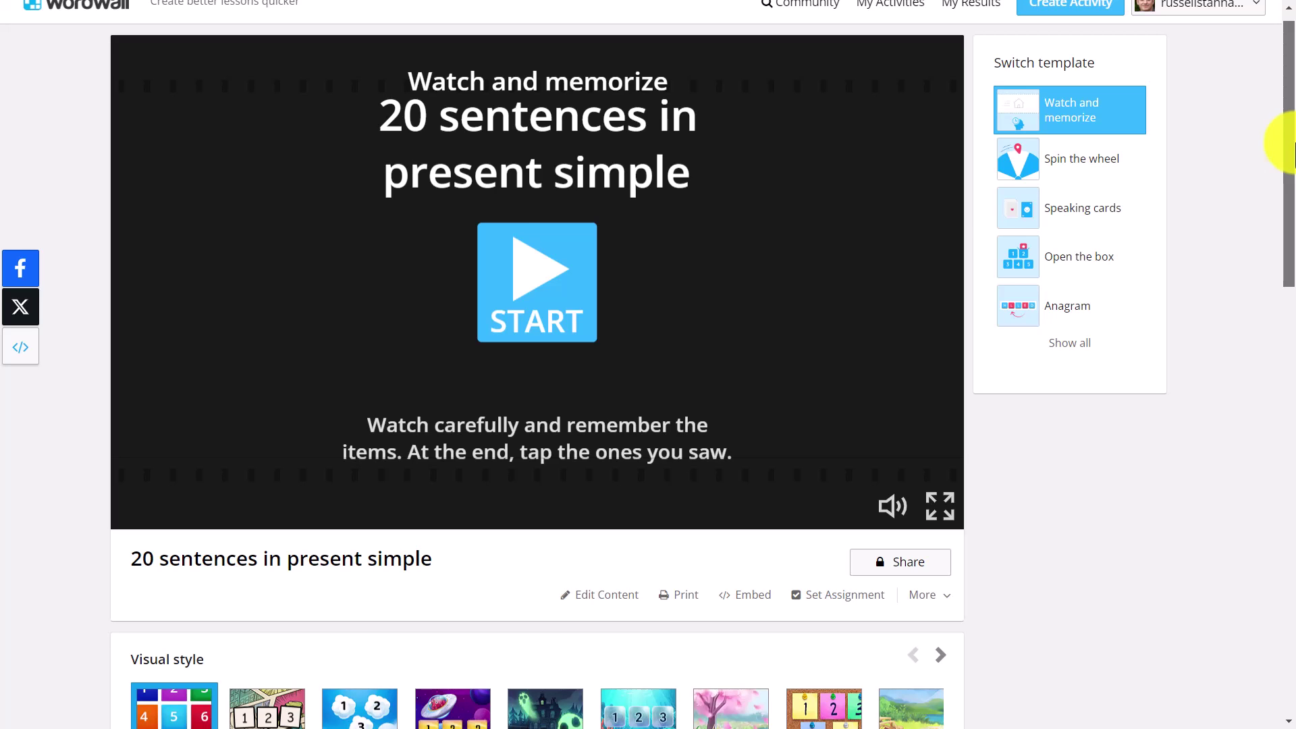
{"action": "left_click", "coordinate": [544, 282]}
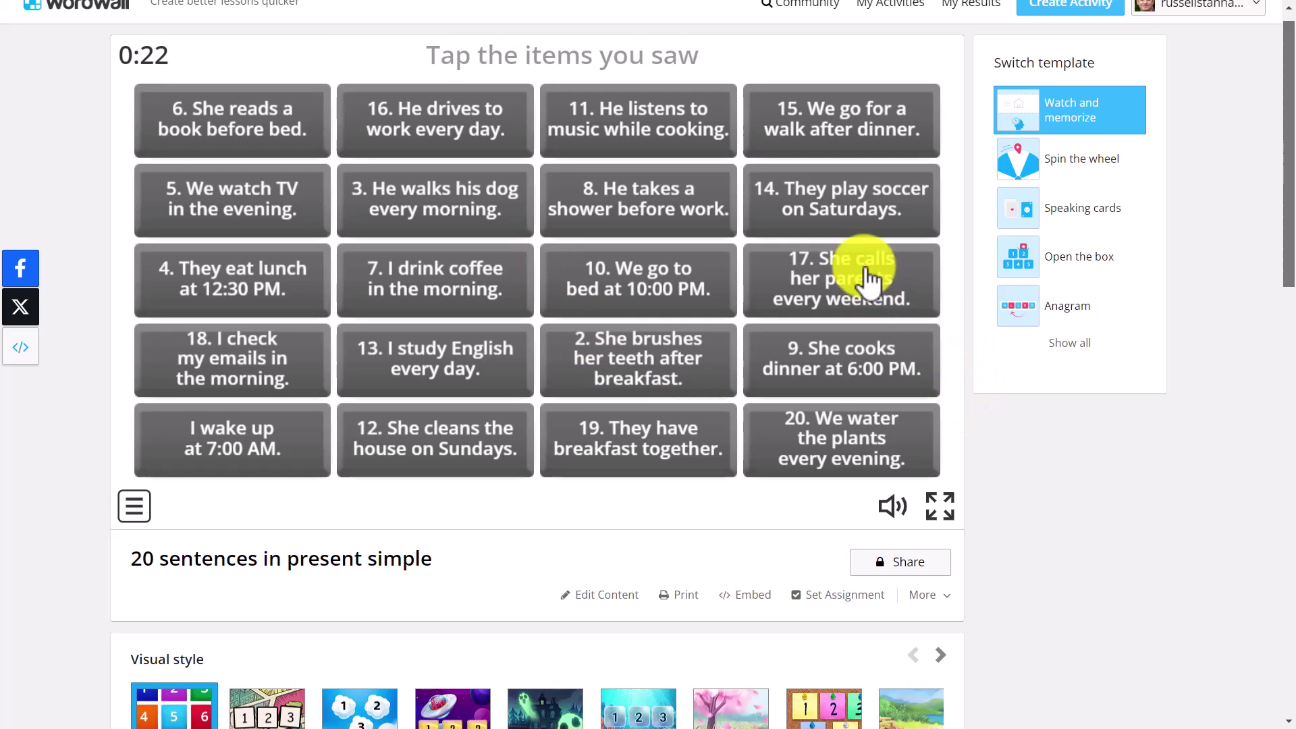
Pick sentence cards 17, 7, 2 and 11 as remembered, scoring 2 correct.
{"action": "left_click", "coordinate": [870, 281]}
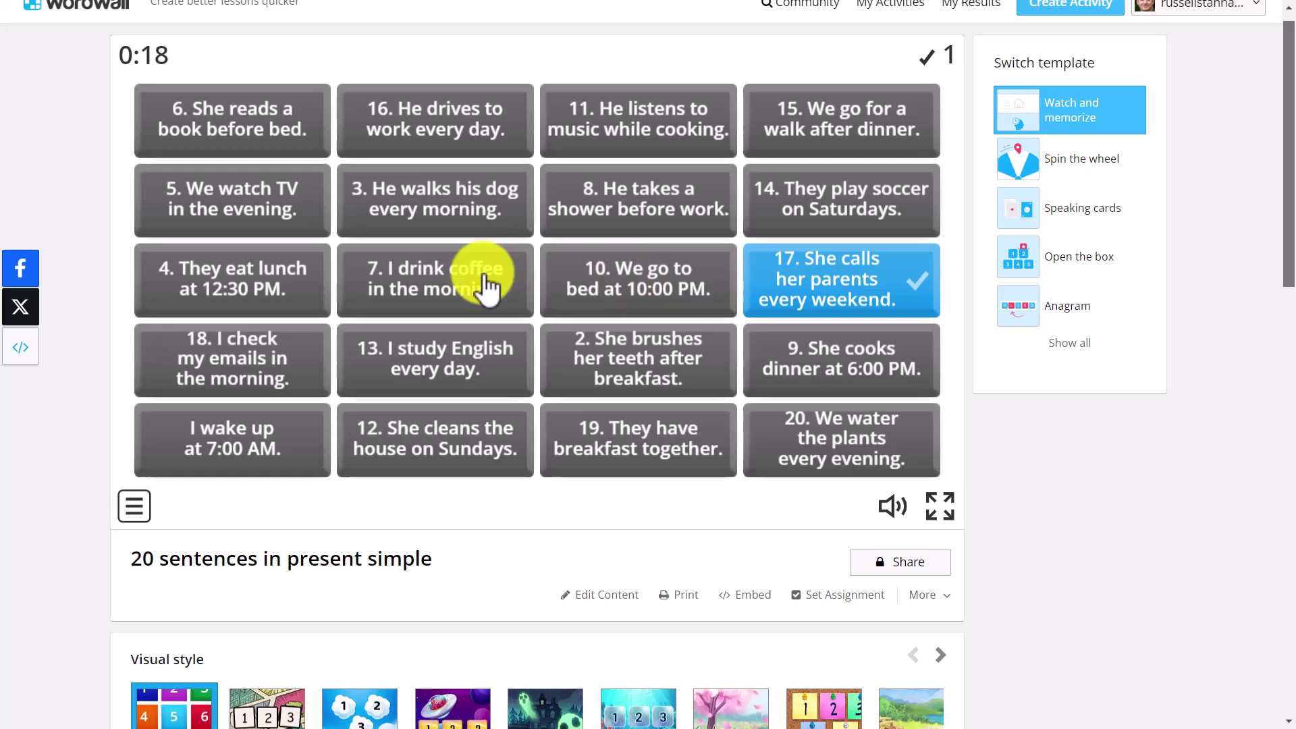
{"action": "left_click", "coordinate": [481, 281]}
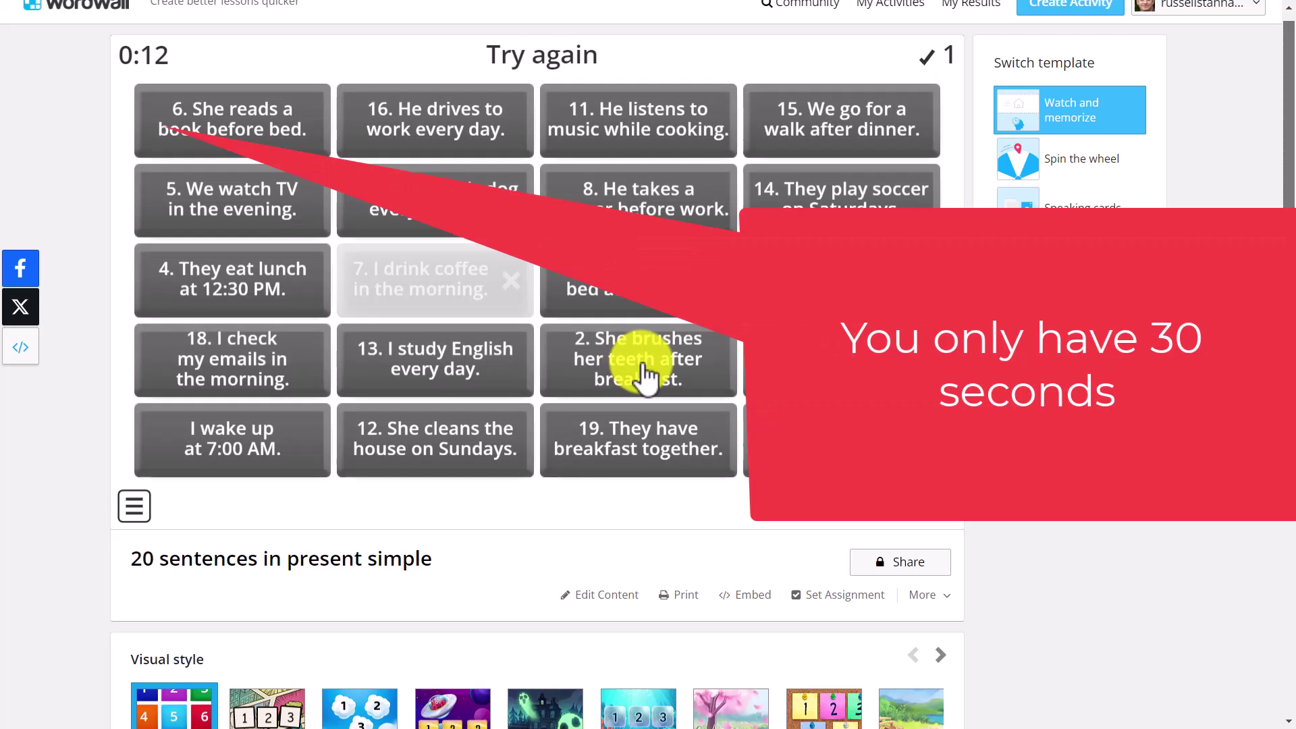
{"action": "left_click", "coordinate": [641, 375]}
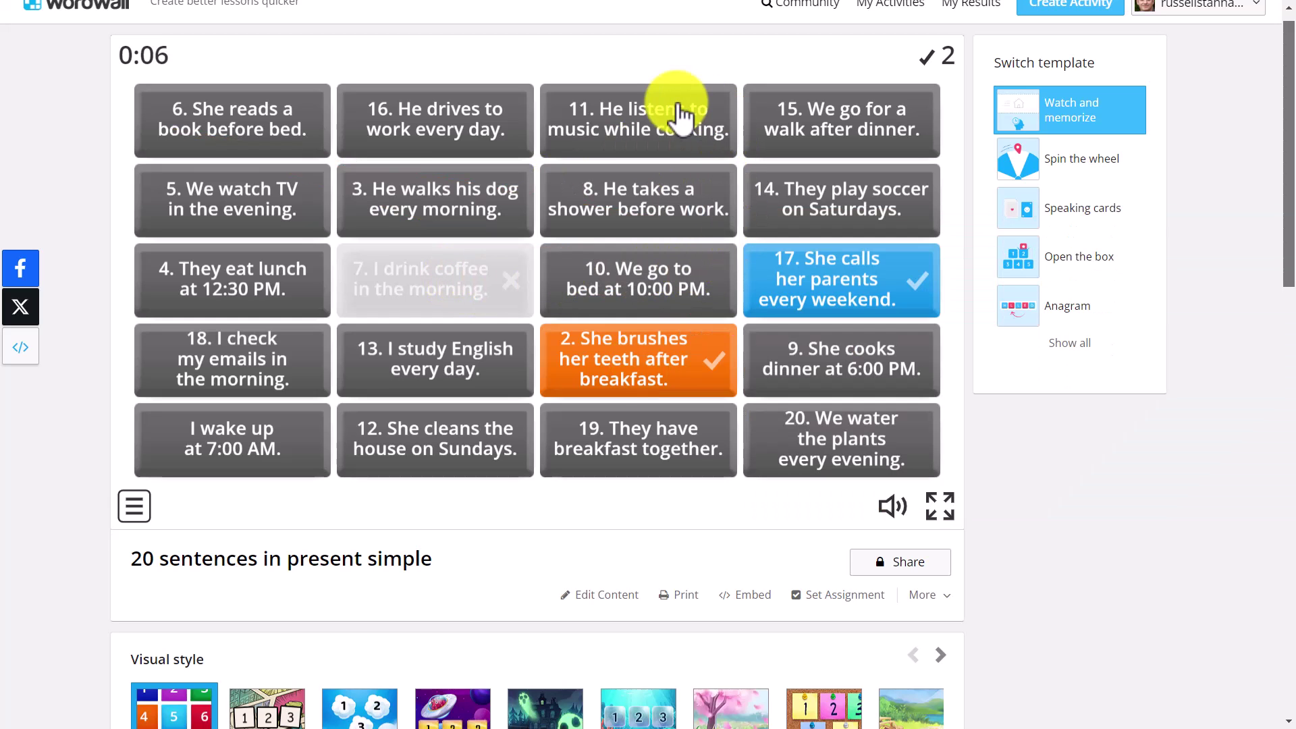
{"action": "left_click", "coordinate": [668, 120]}
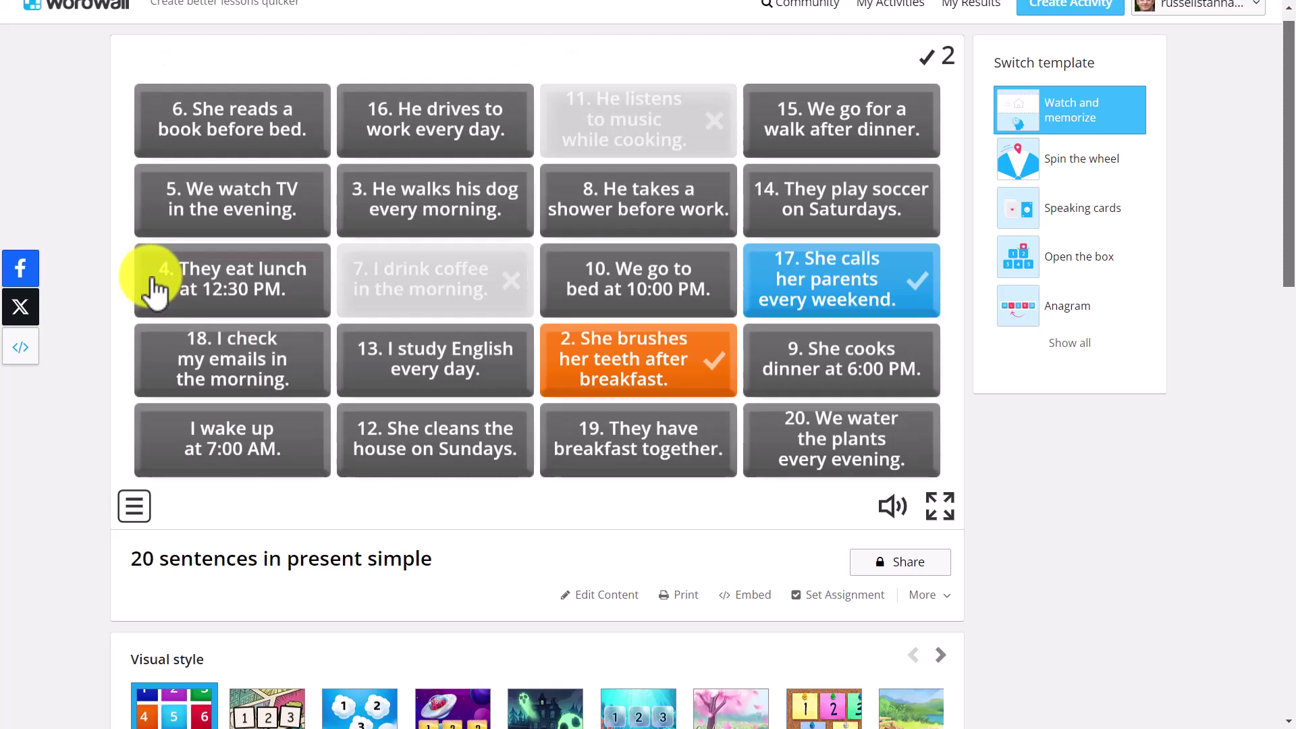
Set the game timer to 55 seconds and restart the game from its start screen.
{"action": "left_click_drag", "start_coordinate": [1293, 255], "coordinate": [1275, 511]}
{"action": "double_click", "coordinate": [332, 282]}
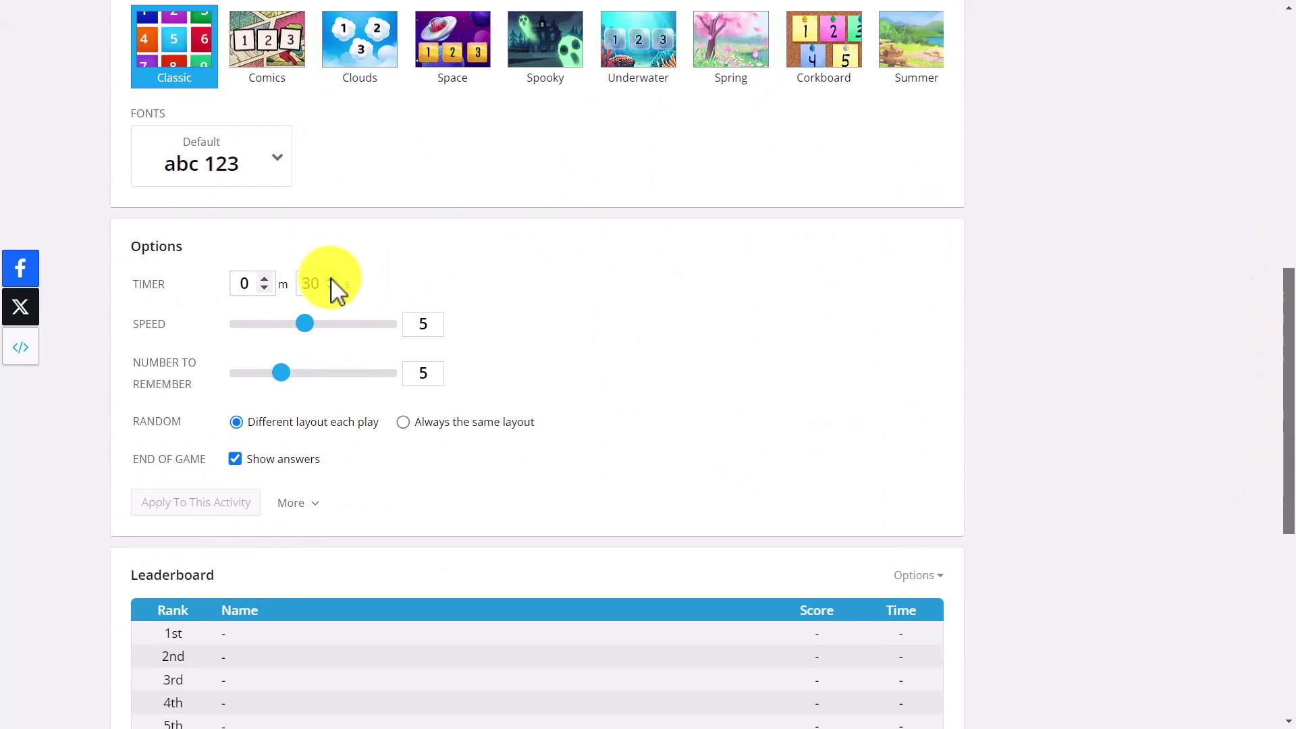
{"action": "type", "text": "40"}
{"action": "double_click", "coordinate": [332, 283]}
{"action": "type", "text": "55"}
{"action": "double_click", "coordinate": [332, 282]}
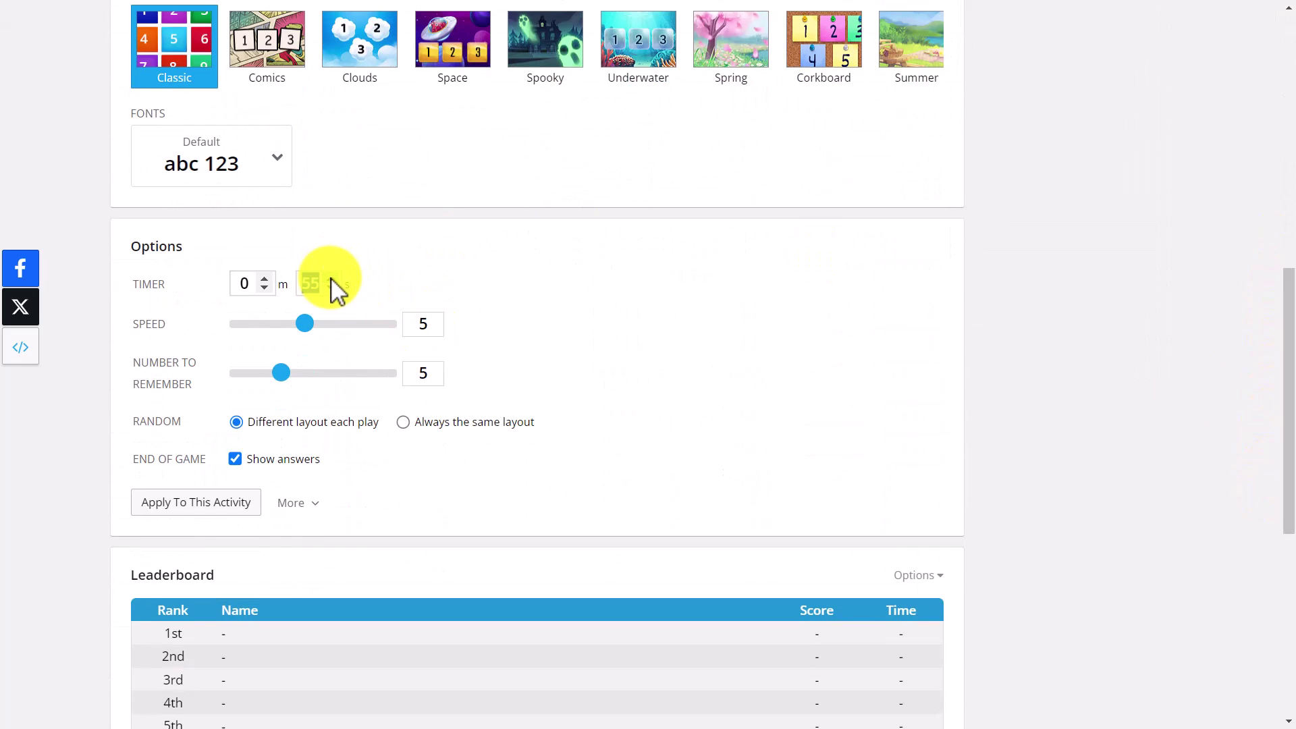
{"action": "left_click_drag", "start_coordinate": [1281, 347], "coordinate": [1265, 110]}
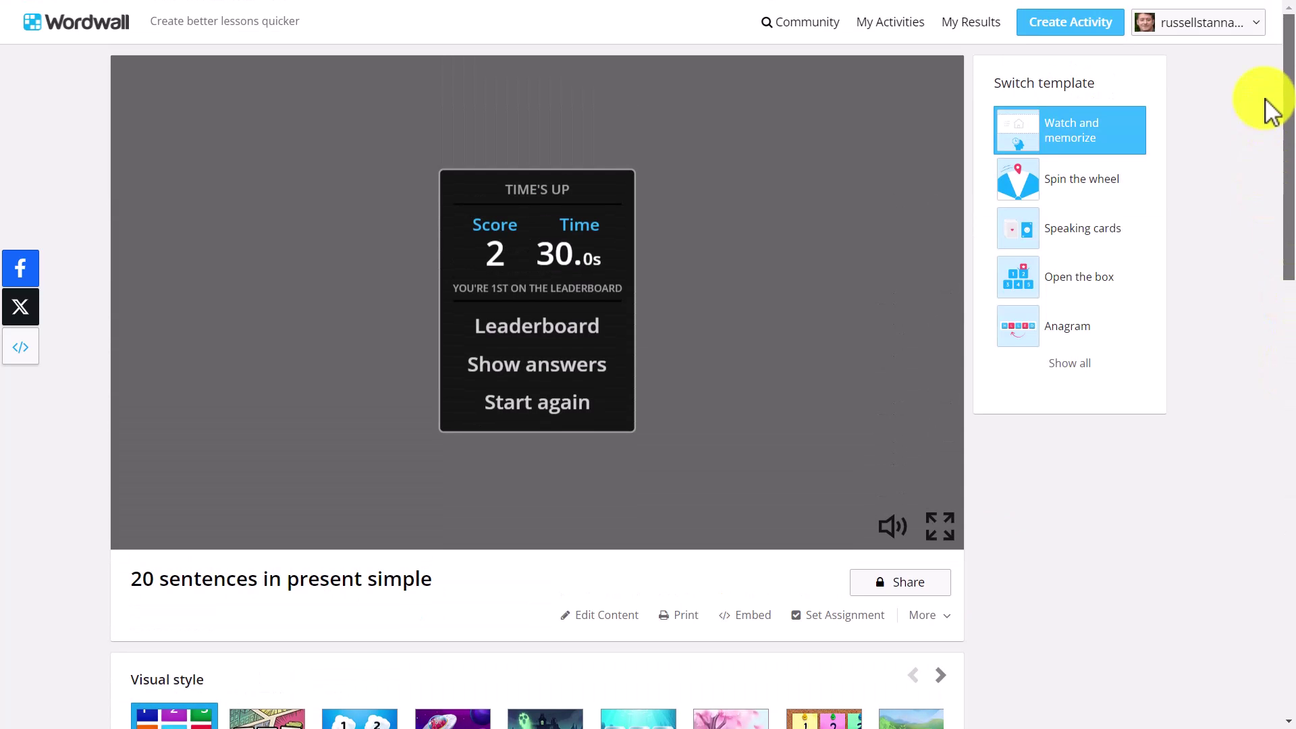
{"action": "left_click", "coordinate": [526, 405]}
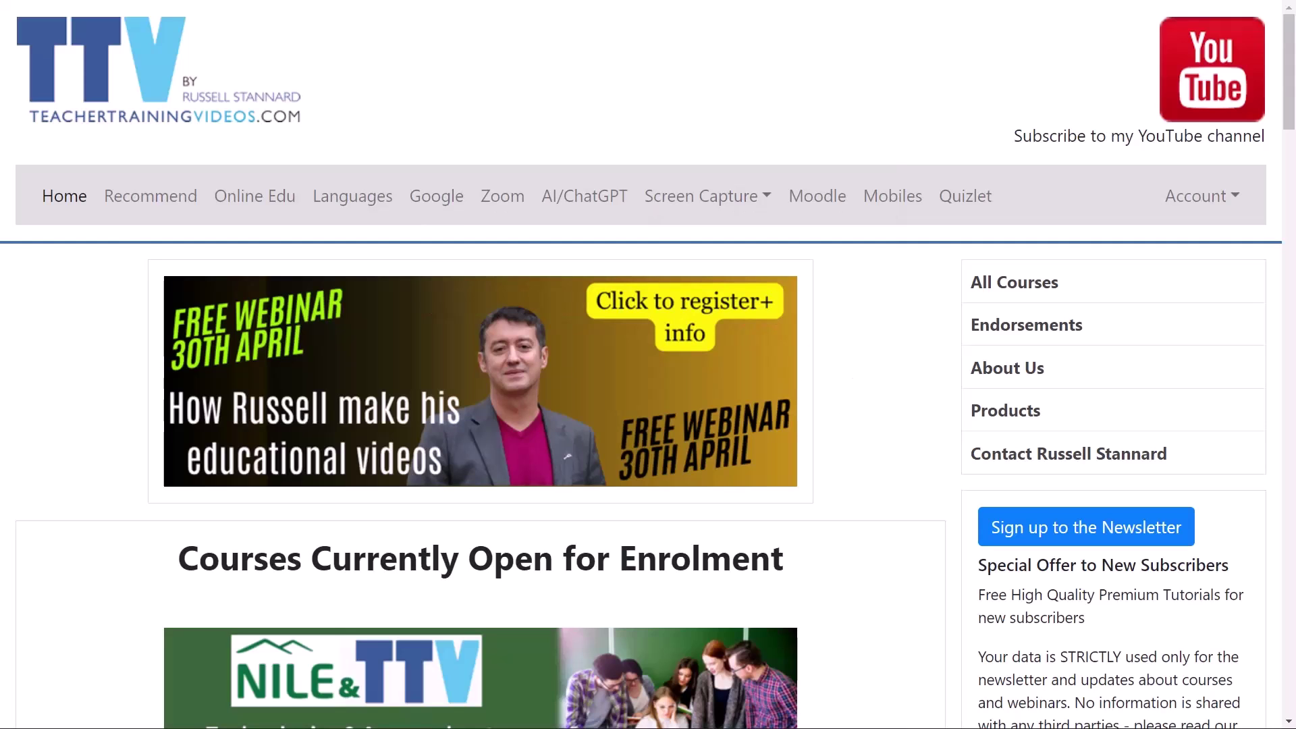
Scroll through the teachertrainingvideos.com homepage's courses and latest videos.
{"action": "scroll", "coordinate": [648, 365], "scroll_direction": "down", "scroll_amount": 8}
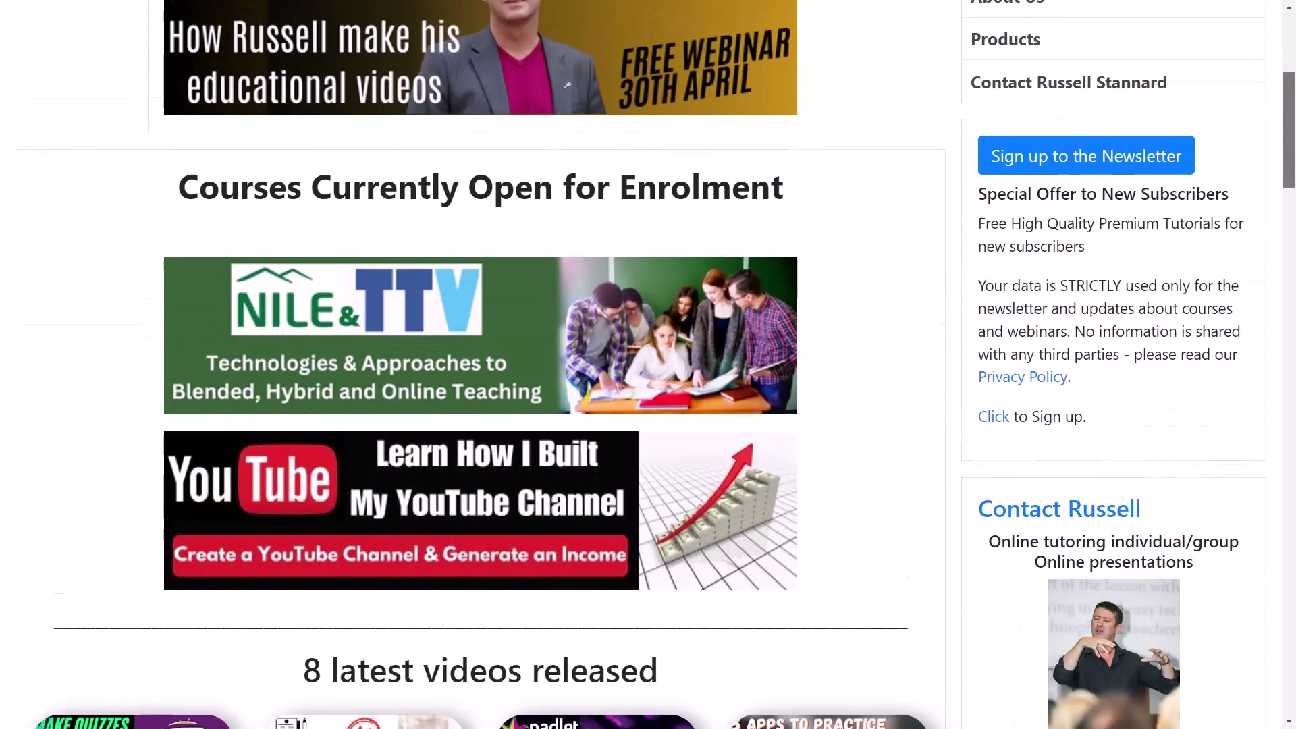
{"action": "scroll", "coordinate": [1074, 358], "scroll_direction": "down", "scroll_amount": 2}
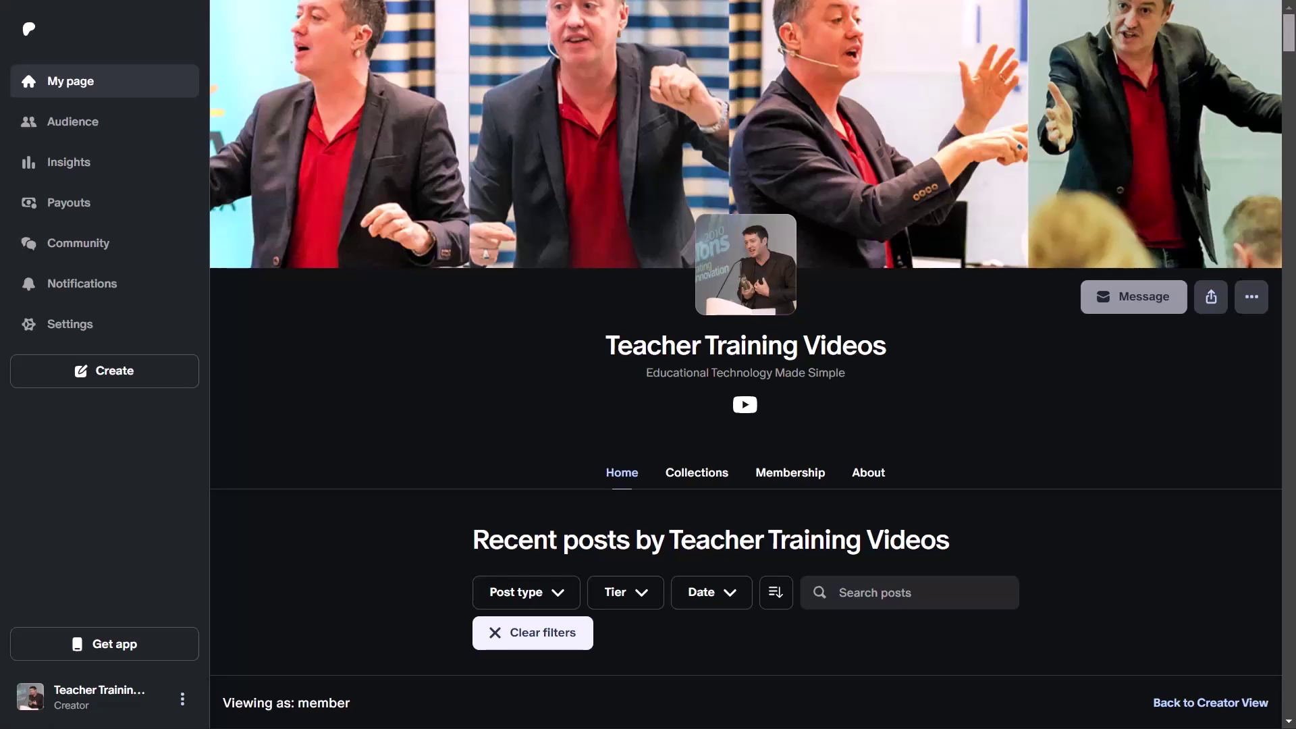
{"action": "scroll", "coordinate": [745, 365], "scroll_direction": "down", "scroll_amount": 10}
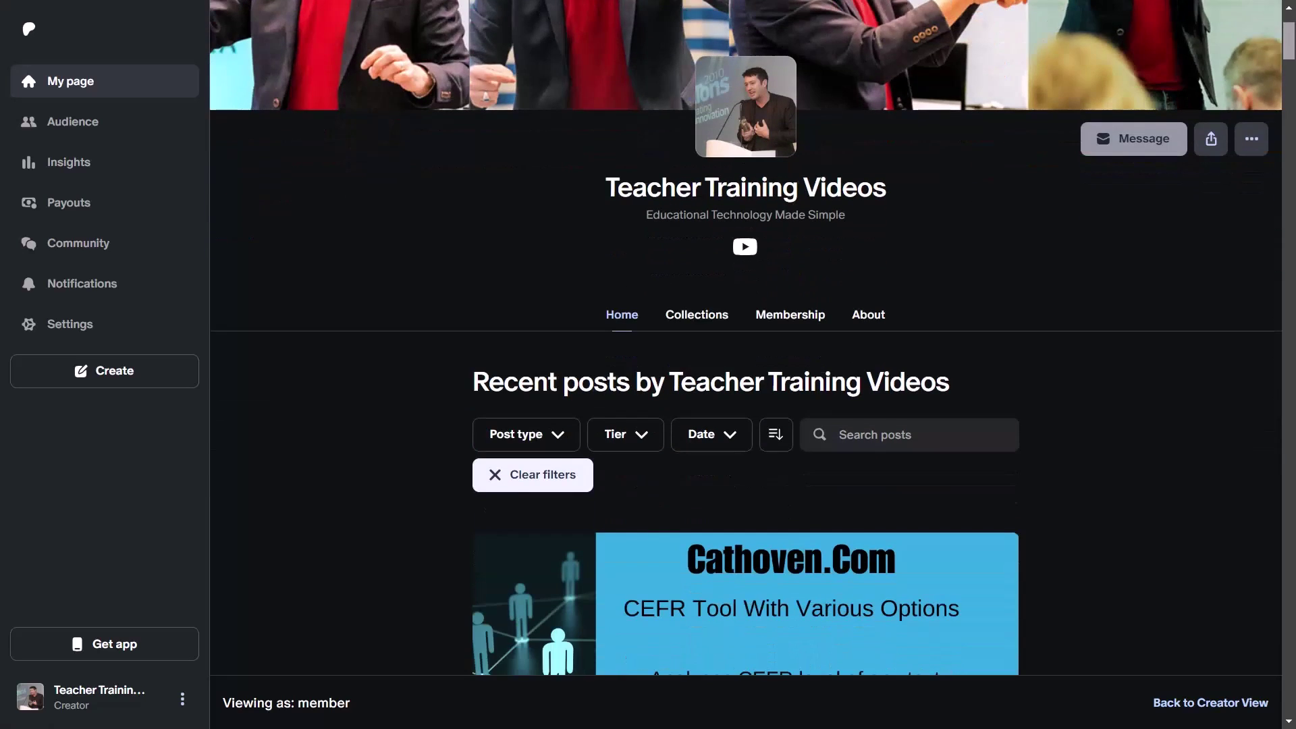
{"action": "scroll", "coordinate": [745, 365], "scroll_direction": "down", "scroll_amount": 9}
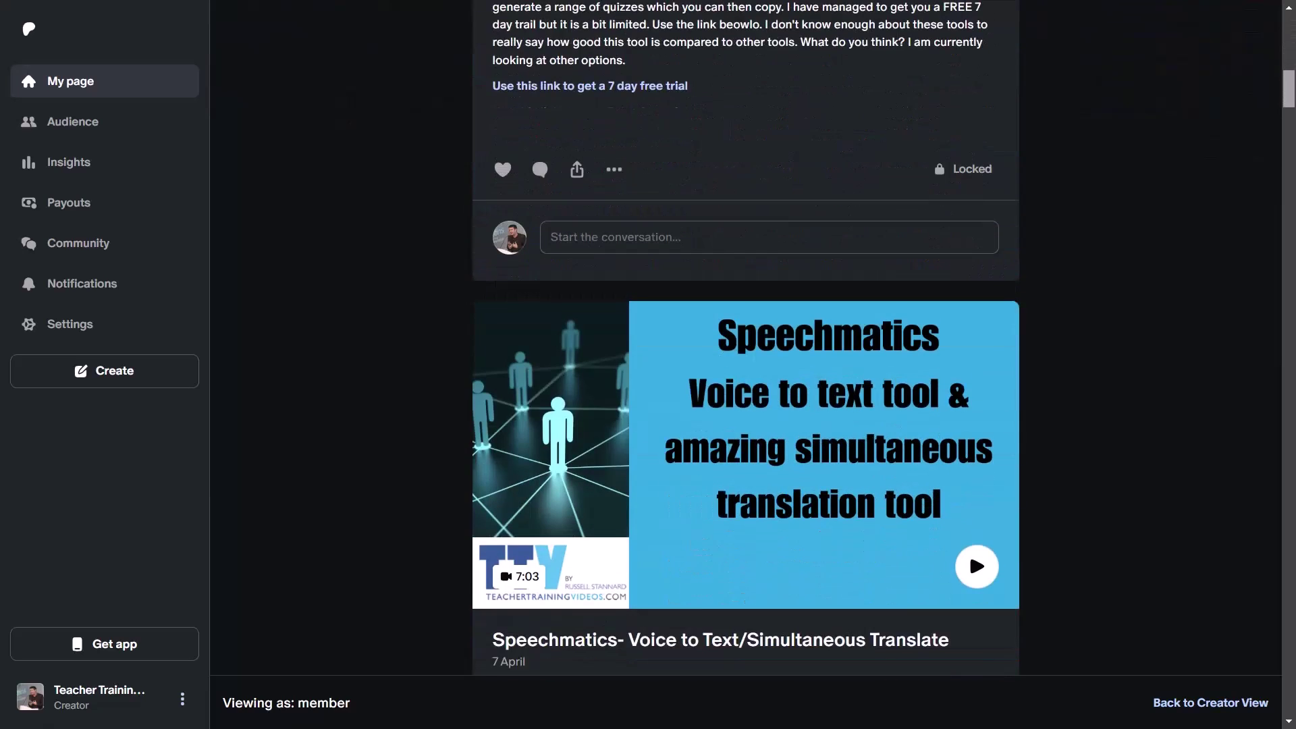
{"action": "scroll", "coordinate": [745, 365], "scroll_direction": "down", "scroll_amount": 10}
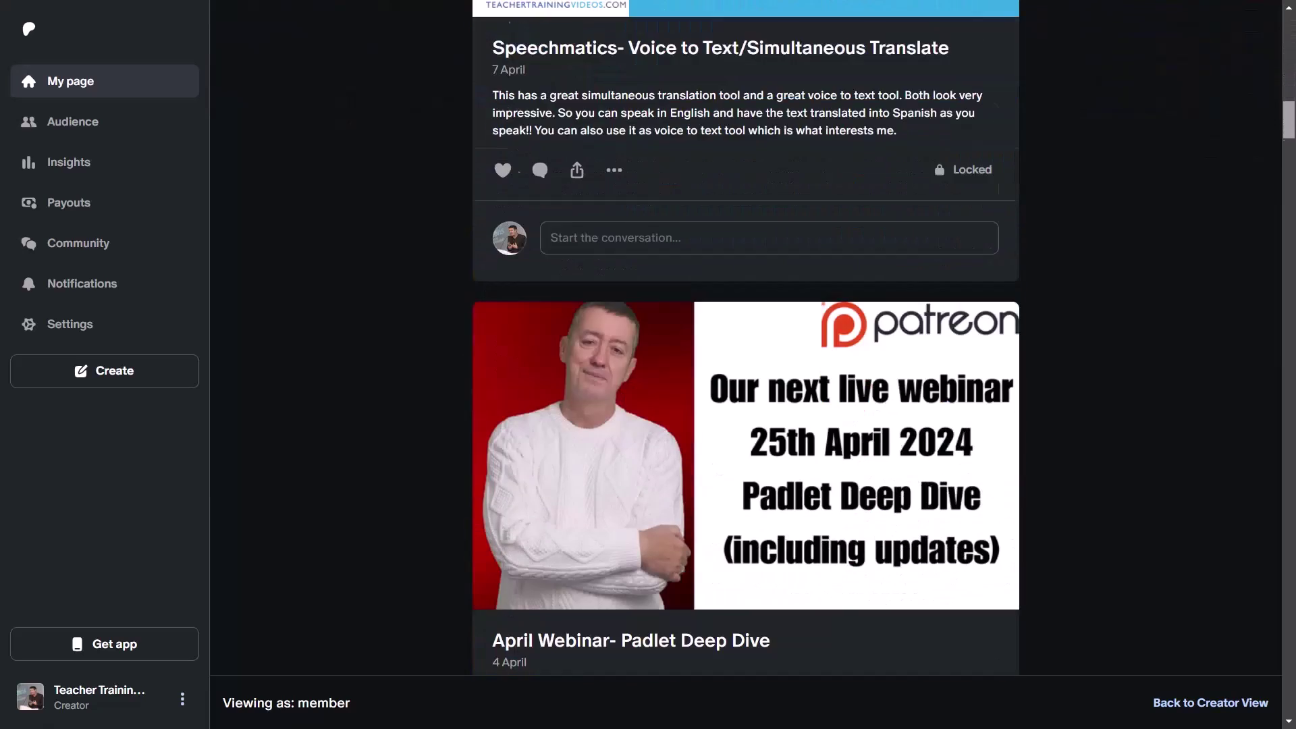
{"action": "scroll", "coordinate": [745, 364], "scroll_direction": "down", "scroll_amount": 5}
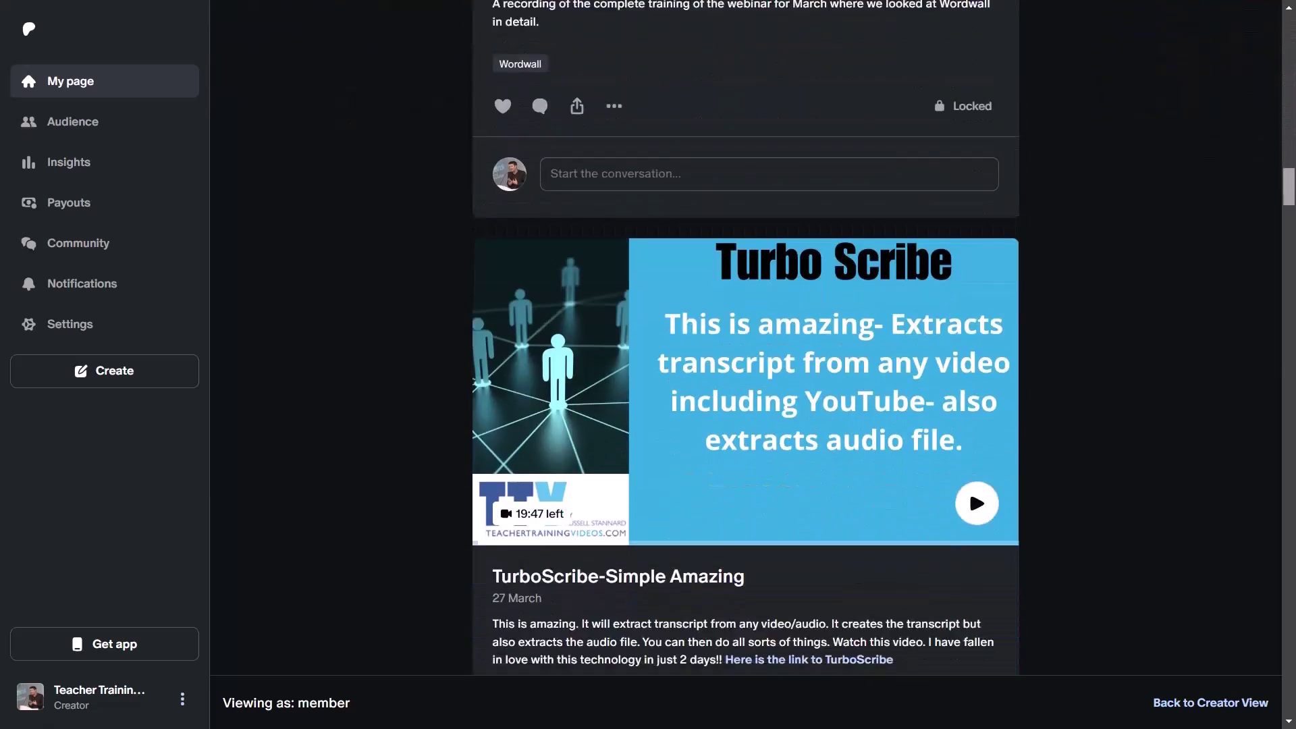